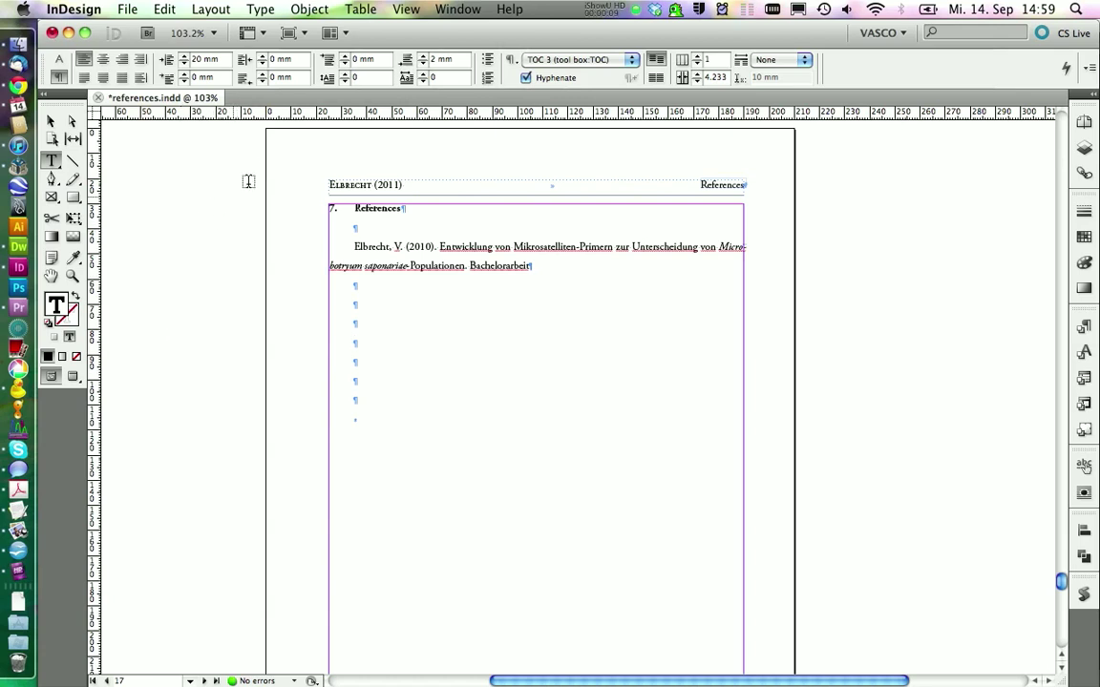
Insert a four-row, one-column table under the References heading
left_click(360, 9)
left_click(364, 32)
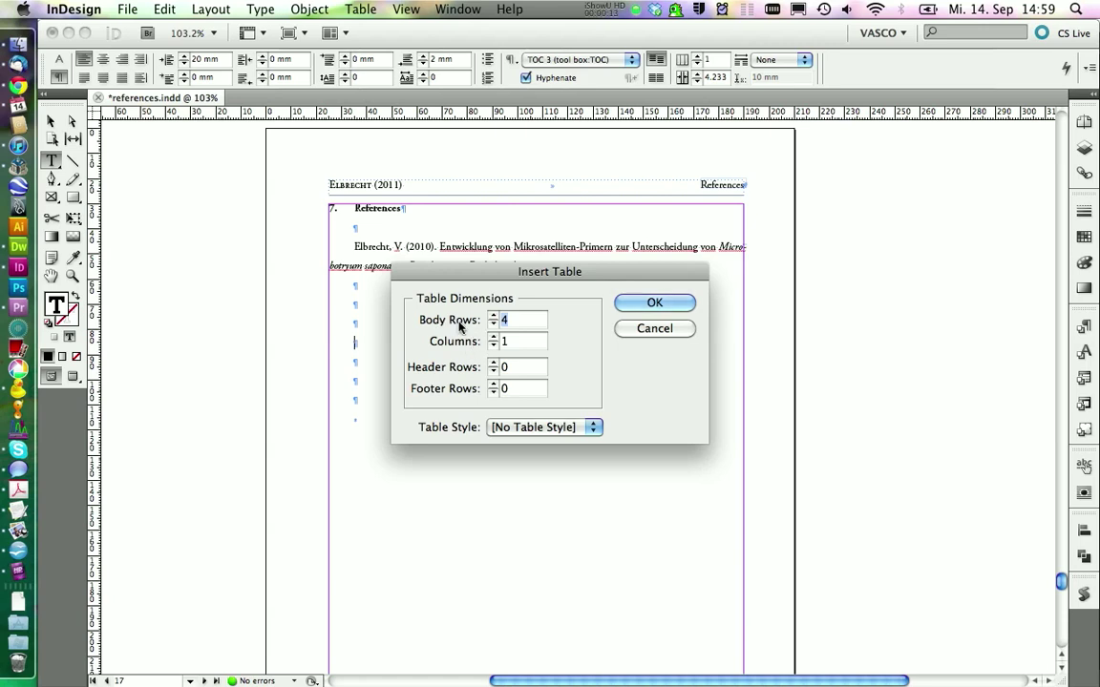
left_click(655, 303)
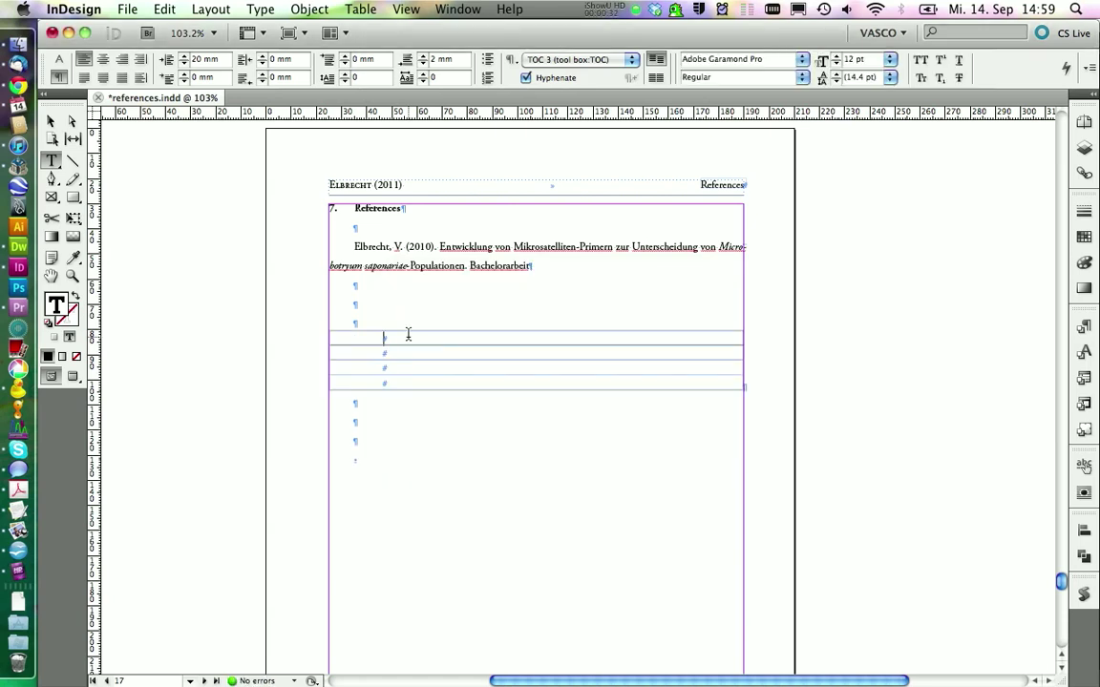
Paste the Elbrecht reference into the table's first cell
left_click_drag(533, 265, 349, 237)
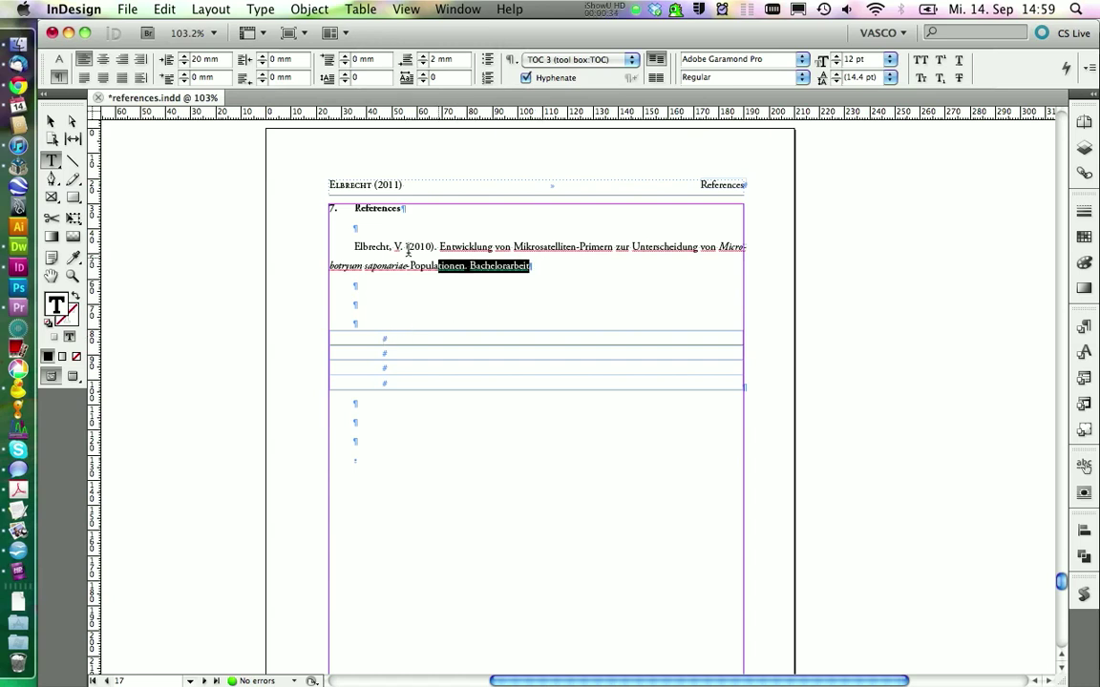
left_click(399, 341)
type("Elbrecht, V. (2010). Entwicklung von Mikrosatelliten-Primern zur Unterscheidung von Microbotryum saponariae-Populationen. Bachelorarbeit")
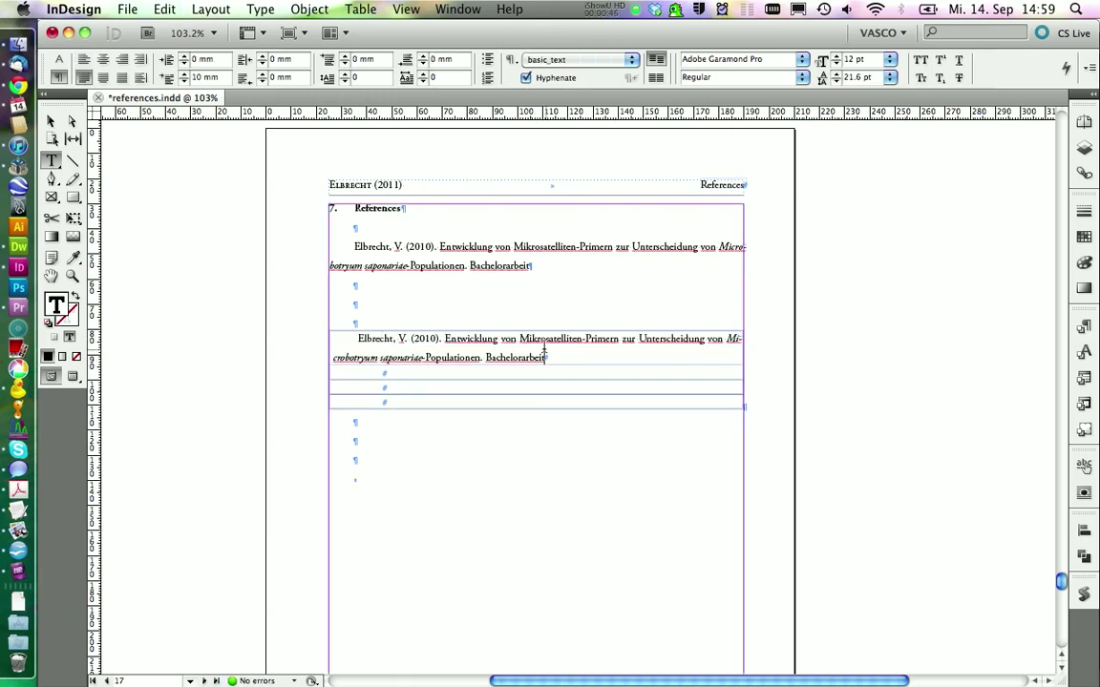
Browse the user scripts folder in the Scripts panel, then close it
left_click(1084, 594)
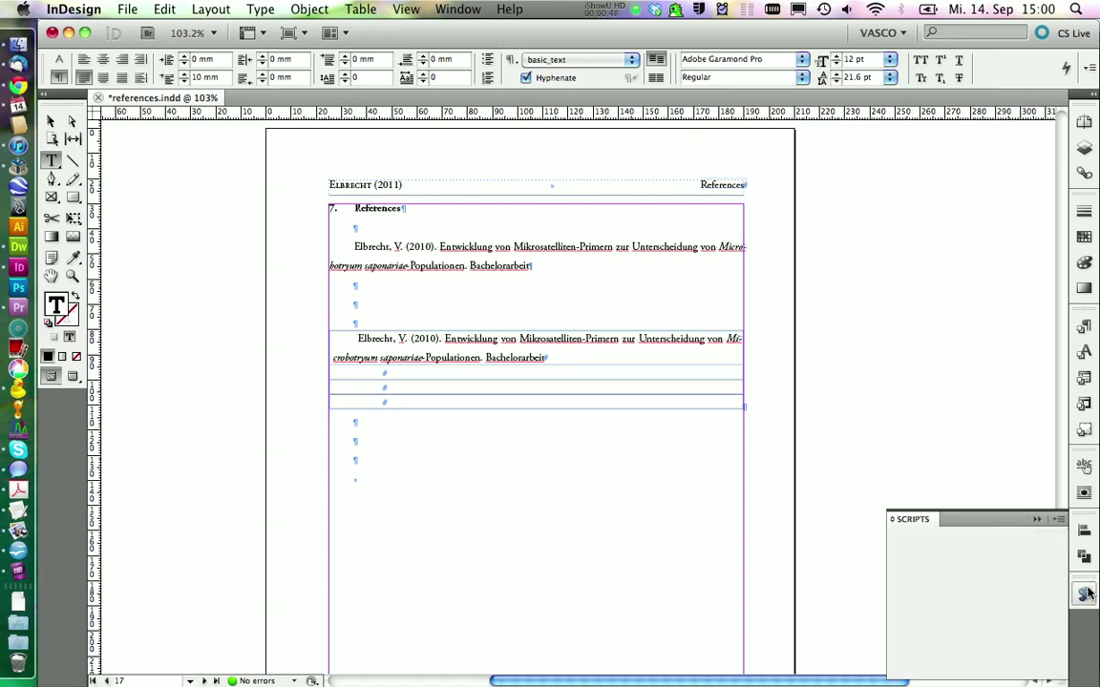
left_click(895, 554)
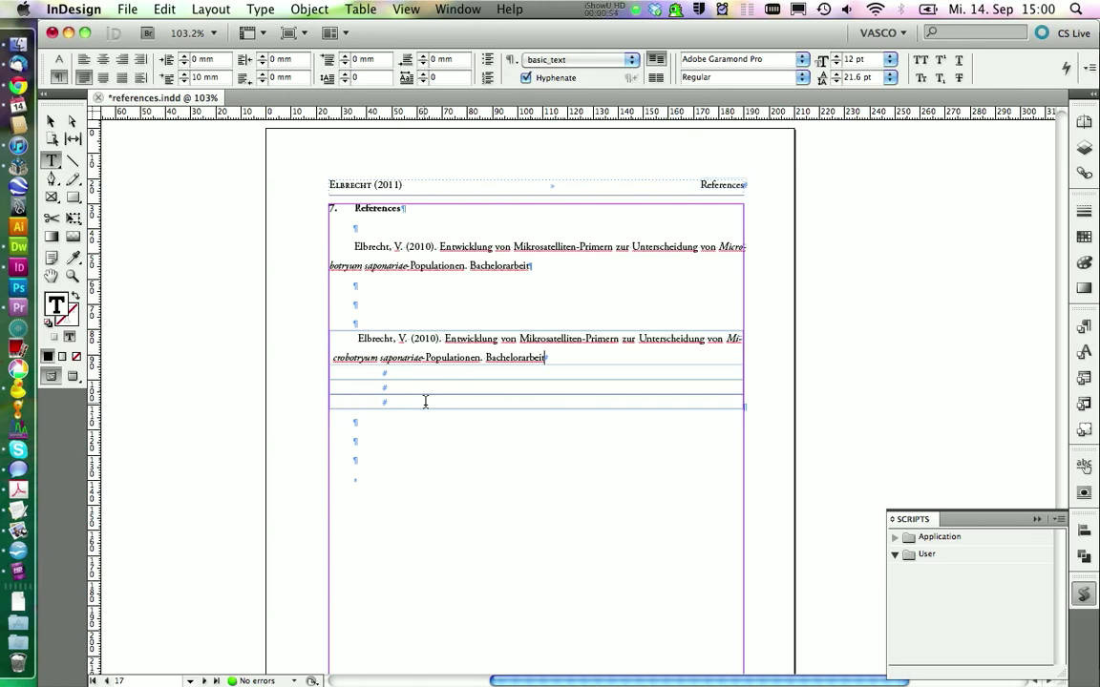
left_click(429, 350)
Delete the original Elbrecht reference text and the empty lines above the table
key("shift+Up")
key("shift+Up")
key("shift+Up")
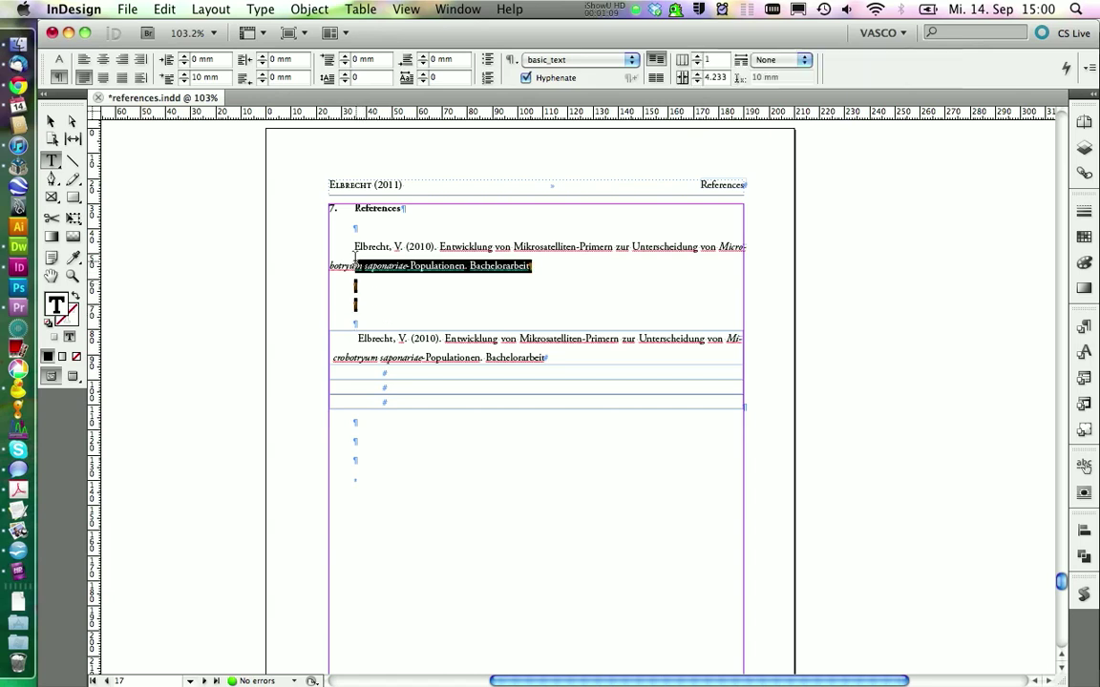
key("shift+Up")
key("shift+Up")
key("BackSpace")
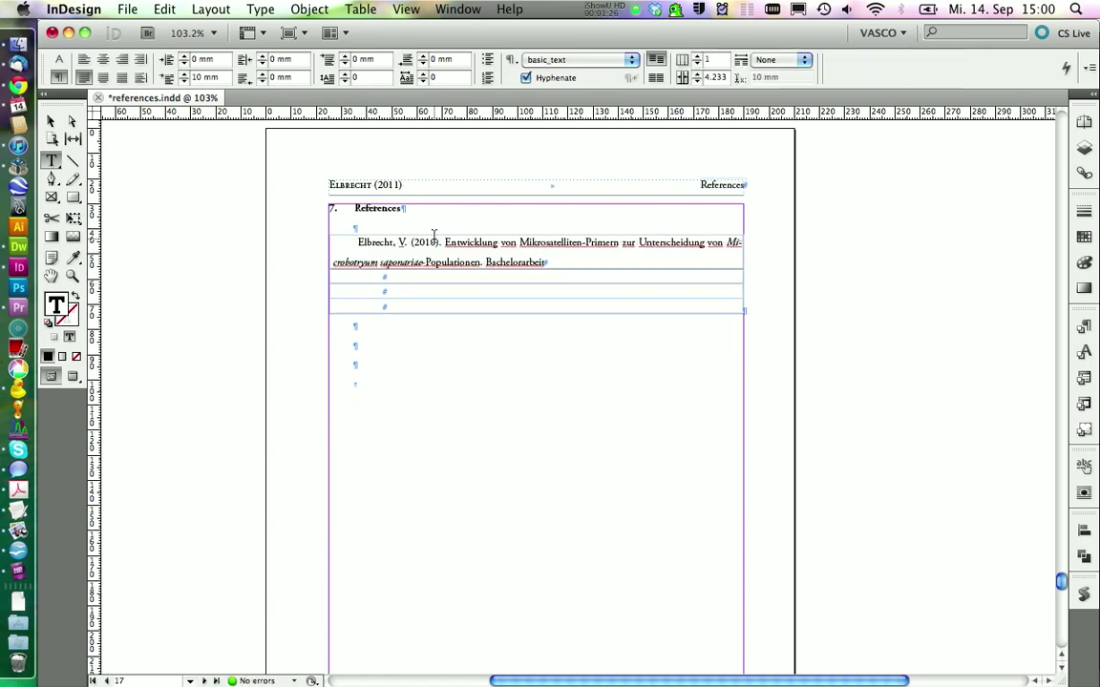
left_click(25, 55)
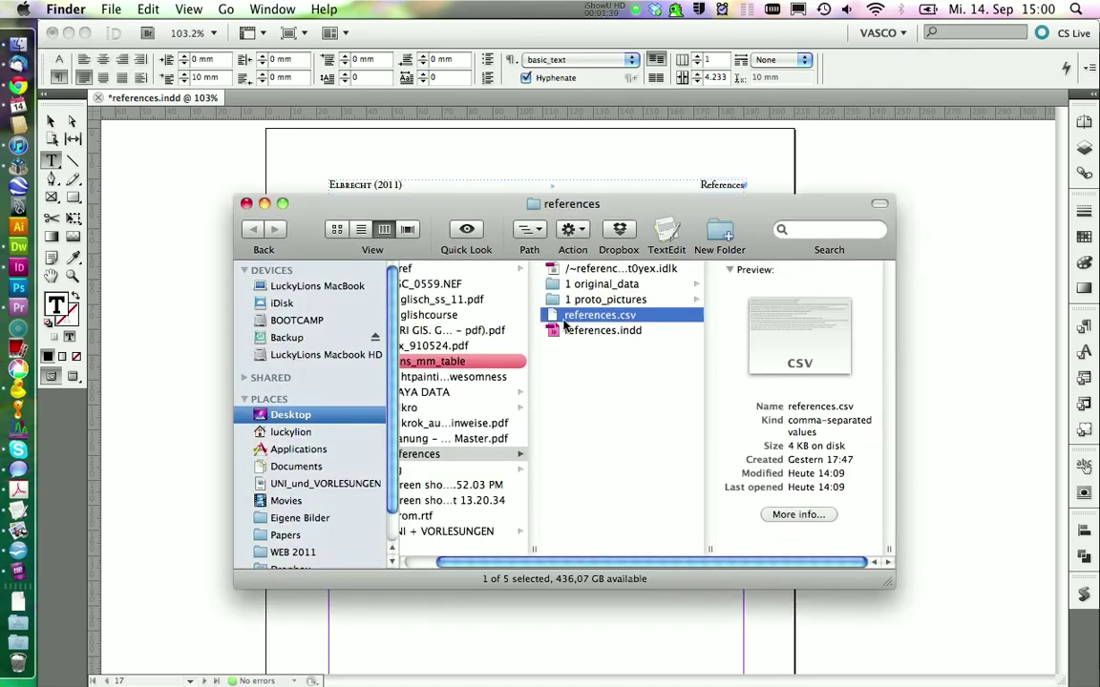
Open references.csv from Finder with OpenOffice.org via Open With
right_click(551, 316)
mouse_move(600, 342)
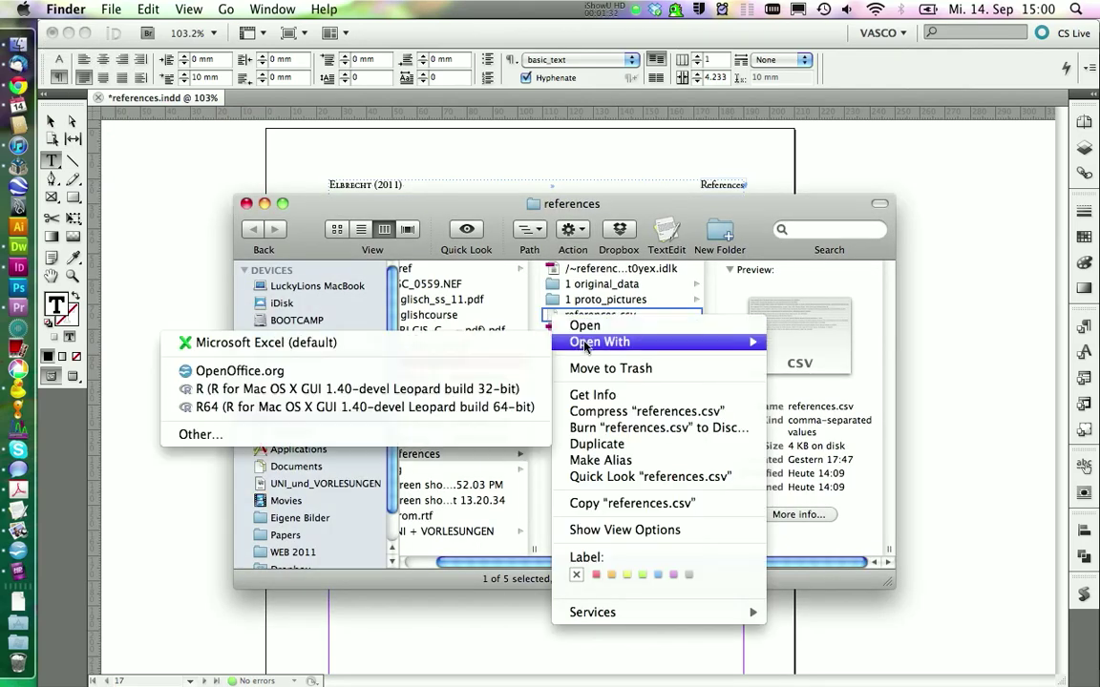
left_click(496, 370)
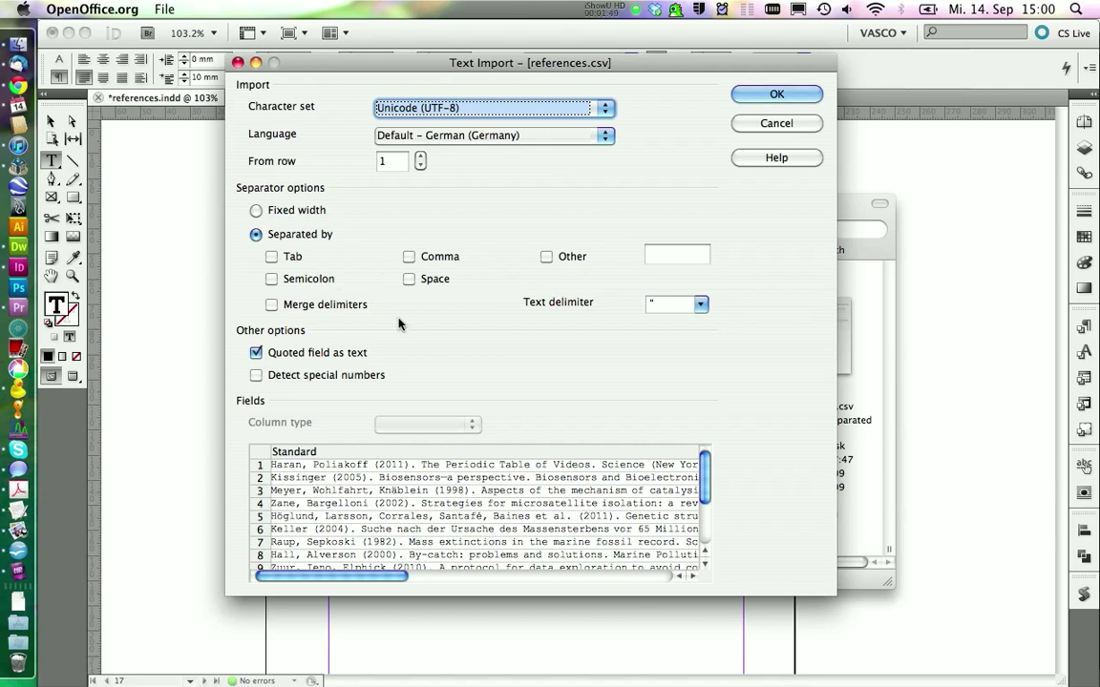
Accept the Text Import settings and select the fourteen references in A1:A14
left_click_drag(362, 573, 351, 569)
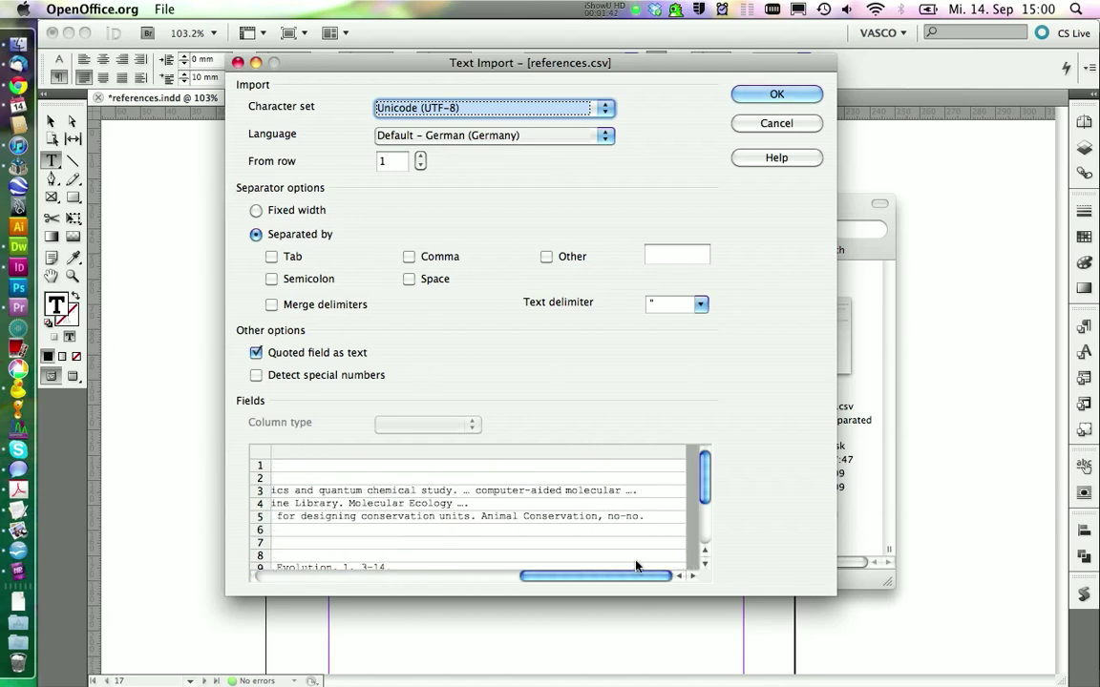
left_click(776, 94)
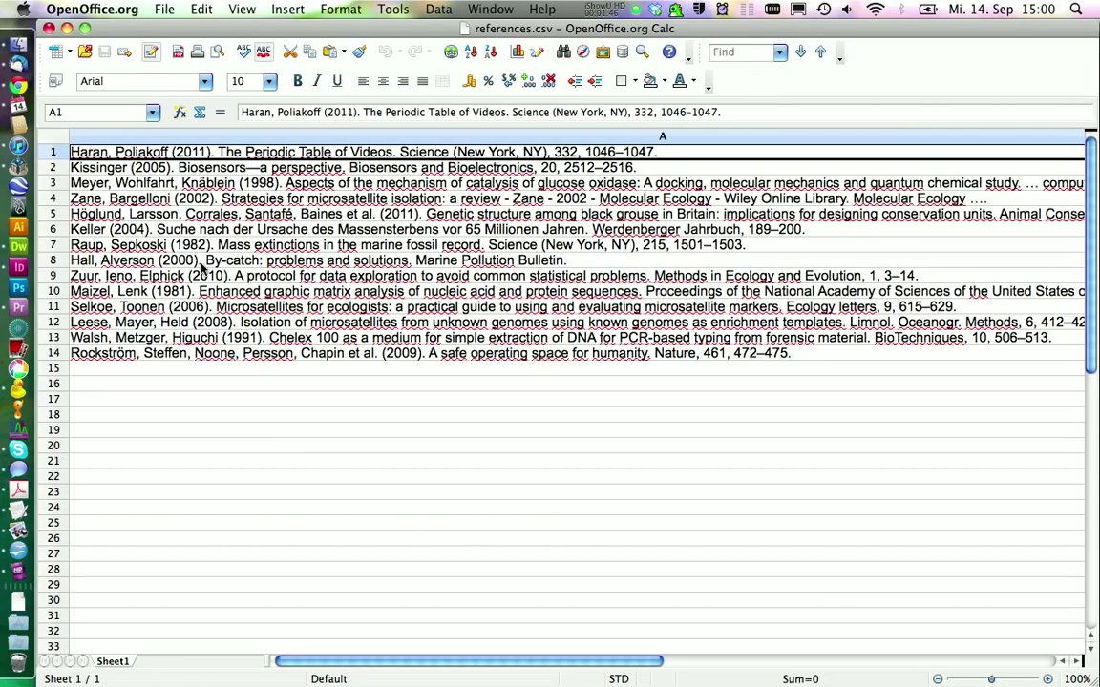
left_click(191, 357, "shift")
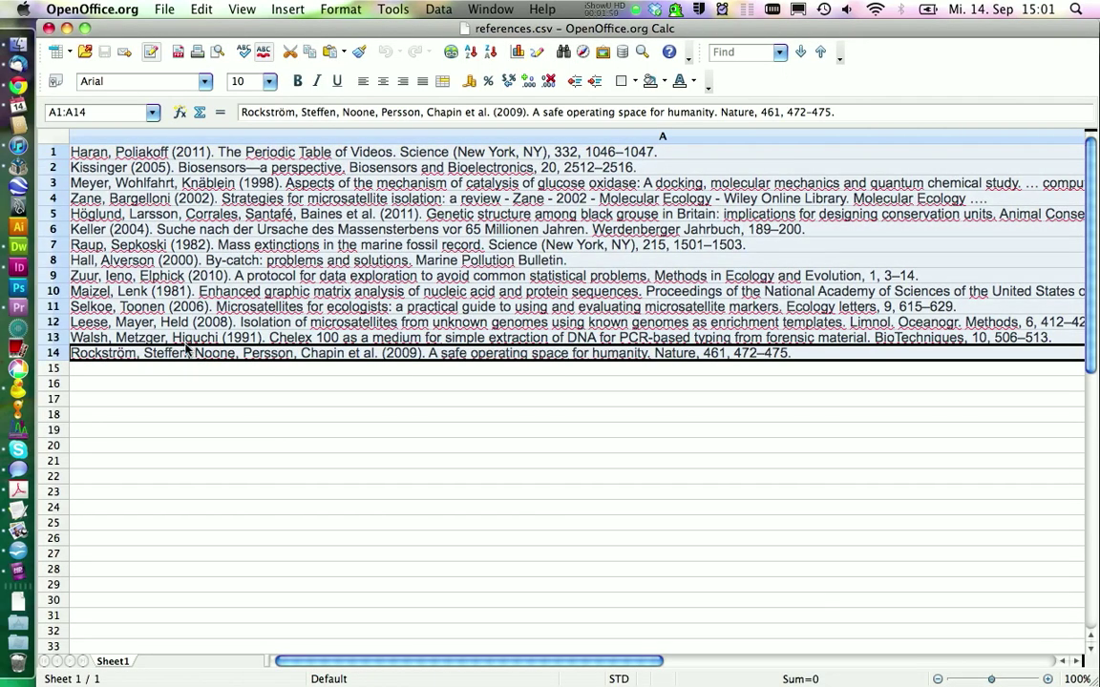
Paste the copied references into the empty rows of the InDesign table
left_click(16, 268)
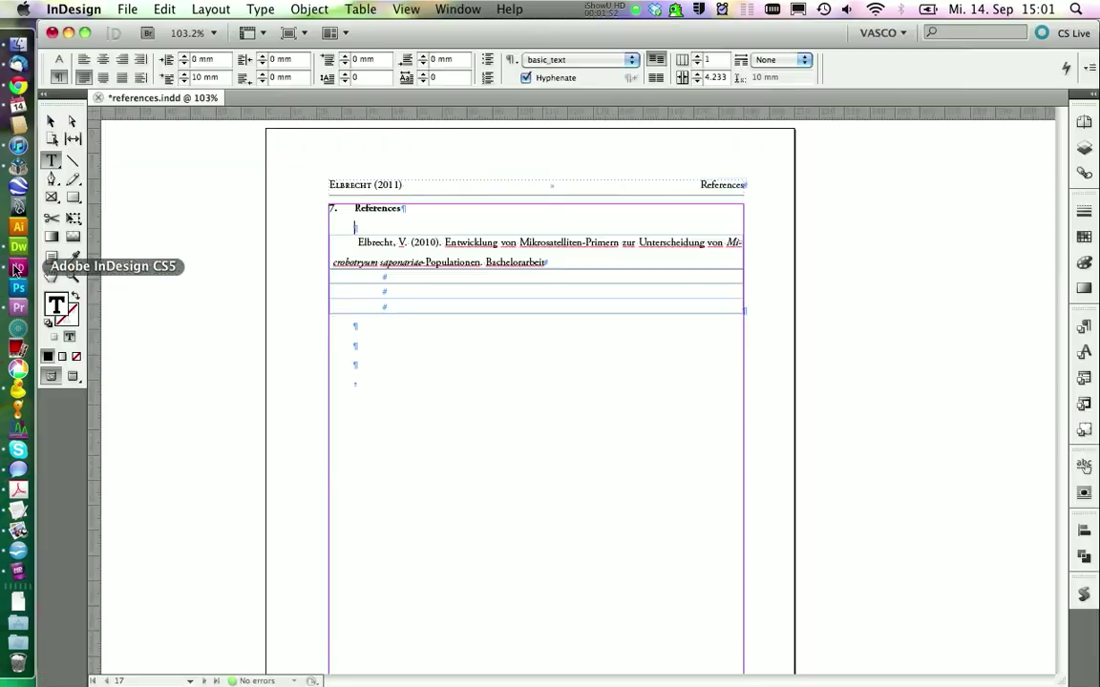
left_click_drag(364, 274, 374, 291)
key("super+v")
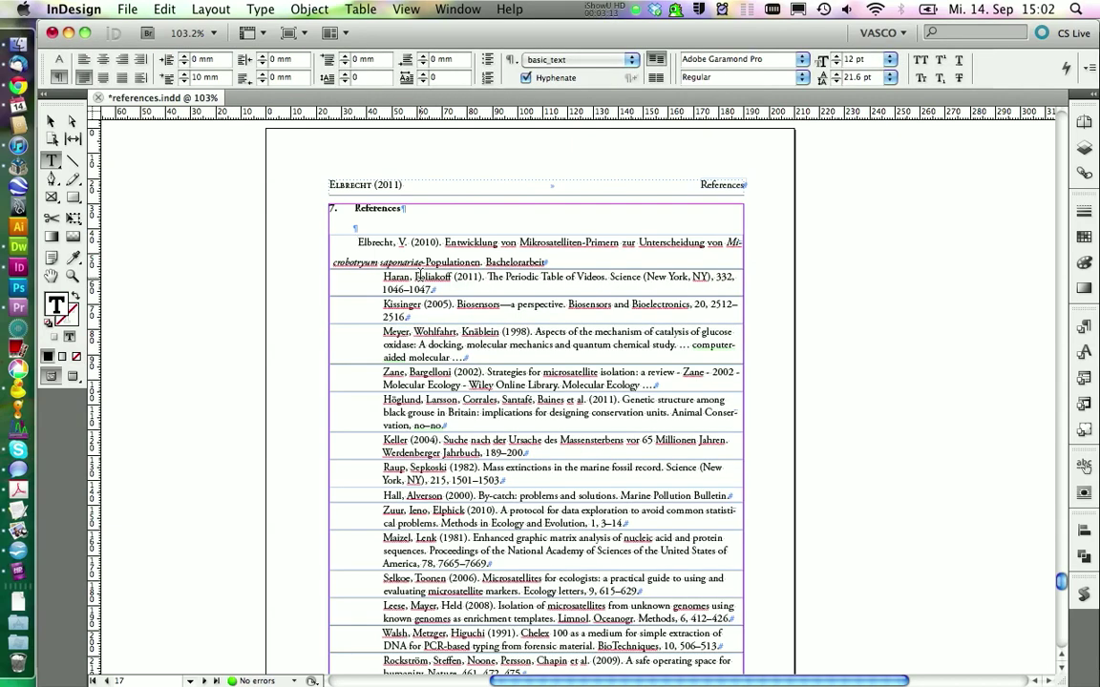
Create a new table style and rename it RefTable
left_click(1083, 377)
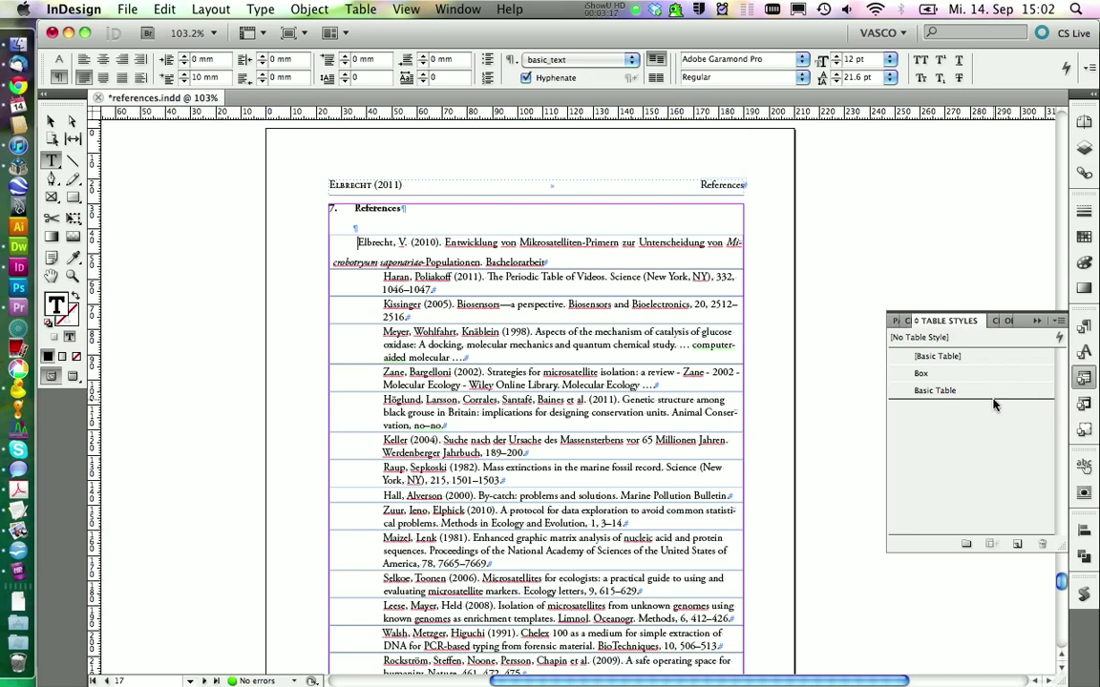
left_click(1017, 543)
left_click(930, 408)
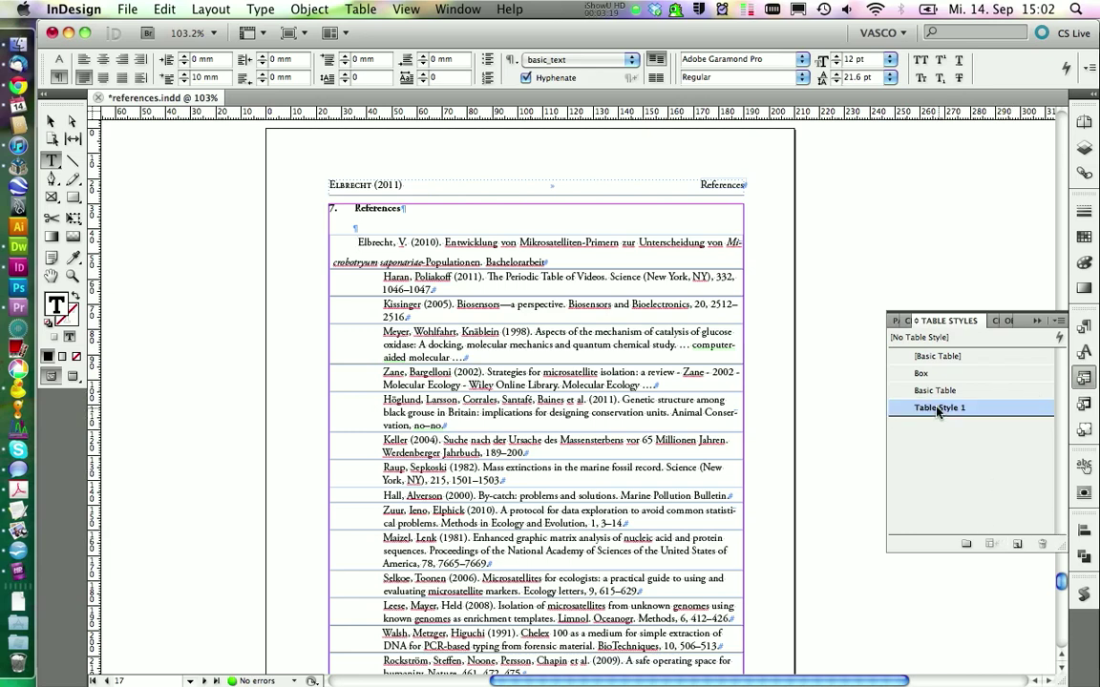
left_click(930, 408)
type("RefTable")
key("Return")
right_click(923, 413)
Start a new body-row cell style with 0 cell insets, except a top inset of 3
left_click(926, 420)
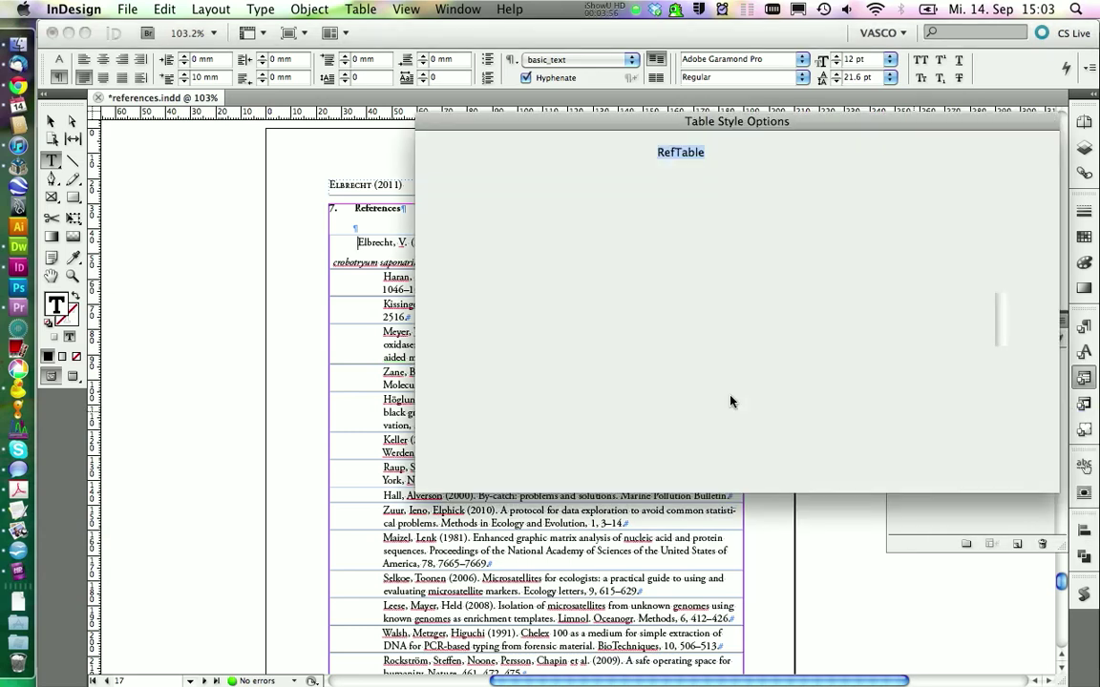
left_click(690, 433)
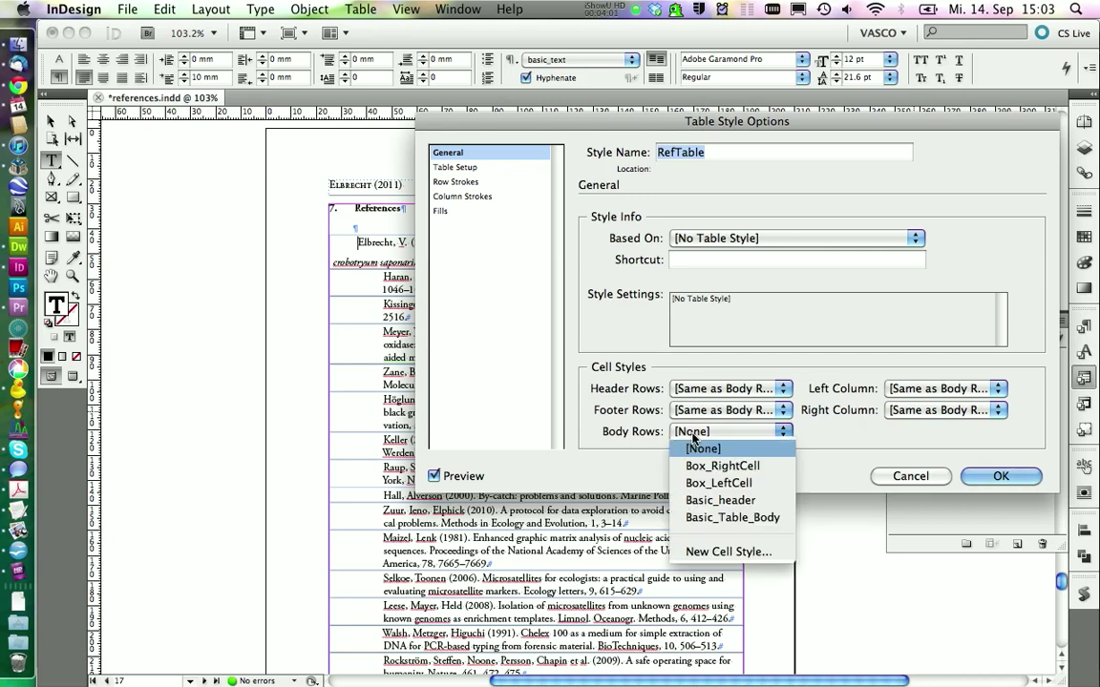
left_click(724, 553)
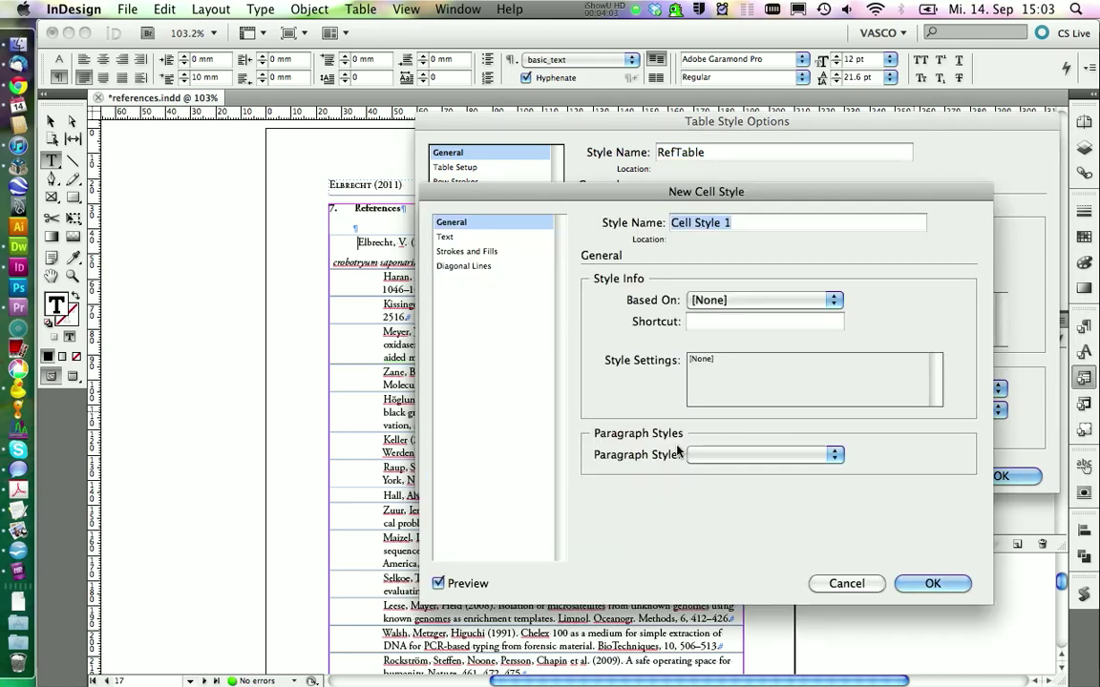
left_click(477, 237)
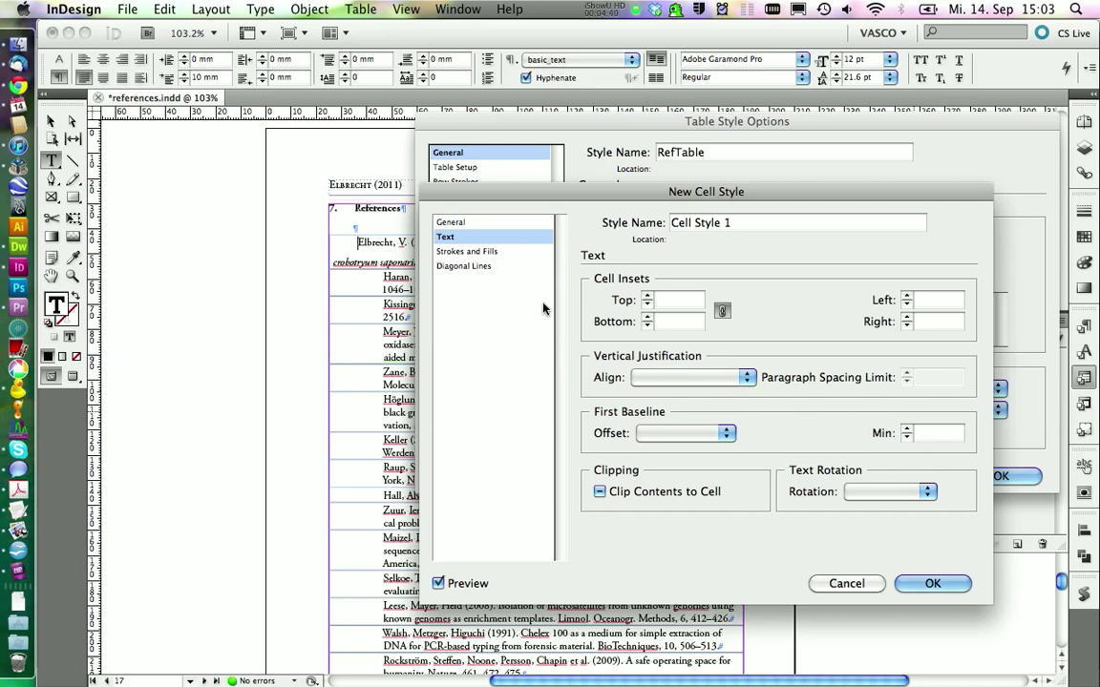
type("0")
key("Tab")
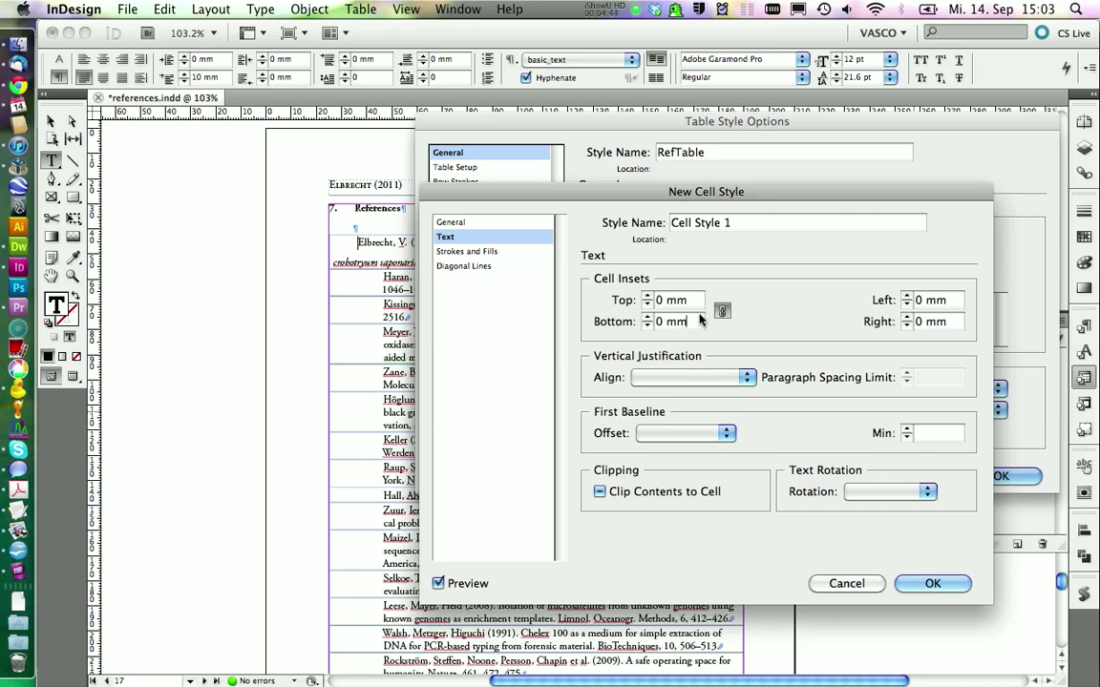
left_click(721, 312)
double_click(655, 301)
type("3")
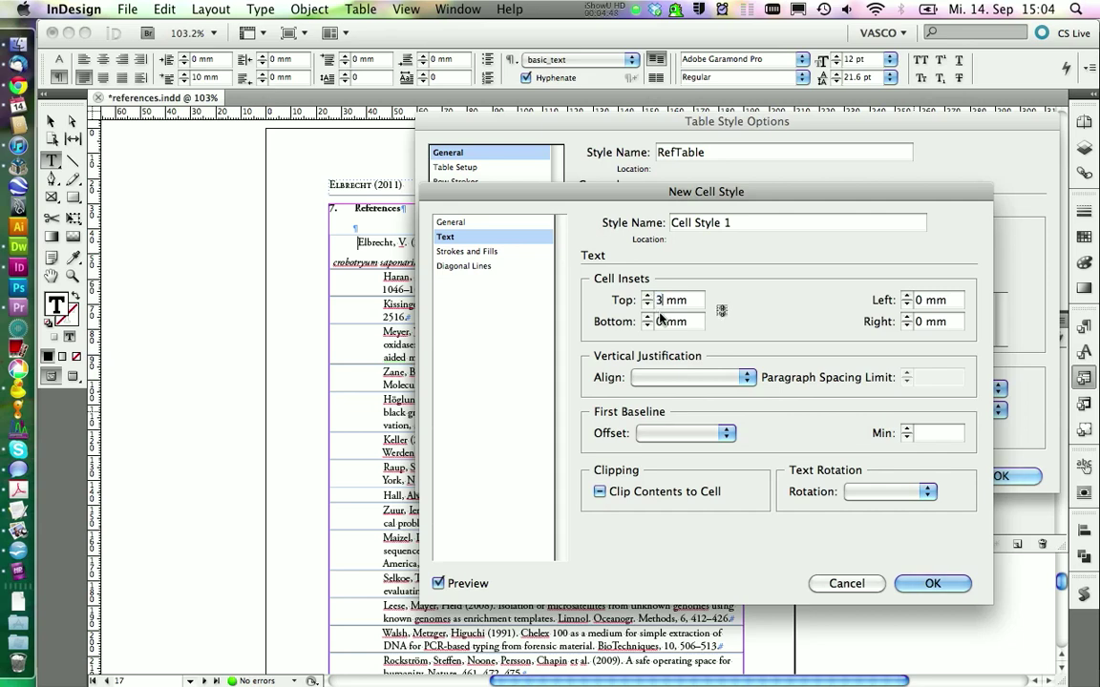
Give the cell style a 0 pt stroke, name it RefTable_cell, and confirm both dialogs
left_click(467, 251)
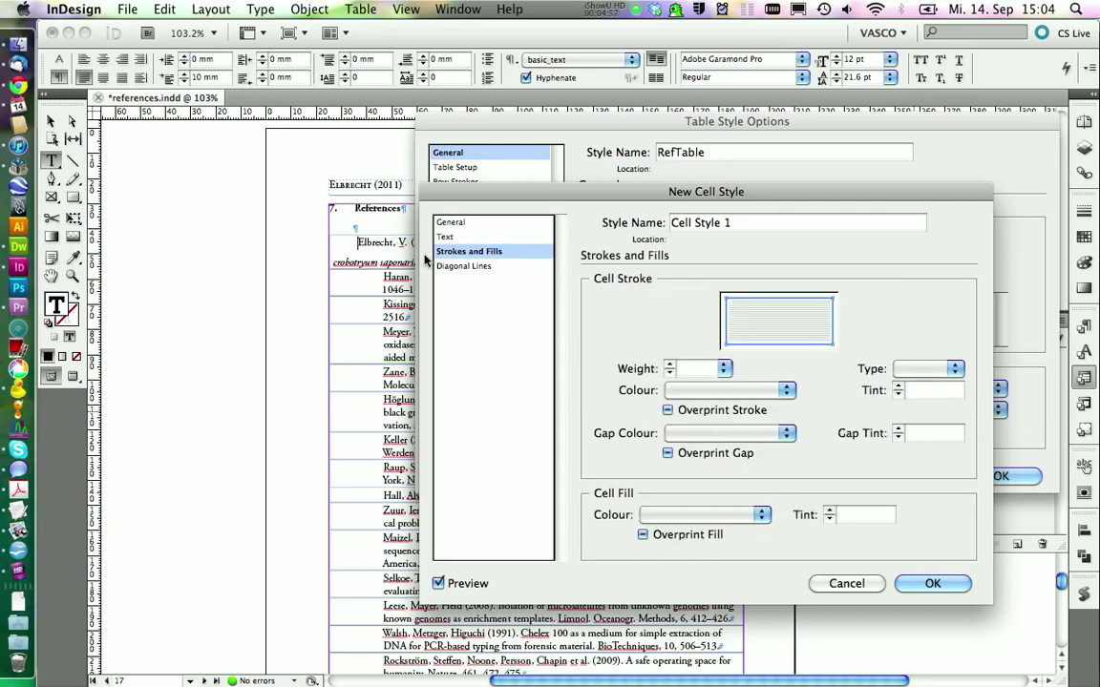
left_click(723, 369)
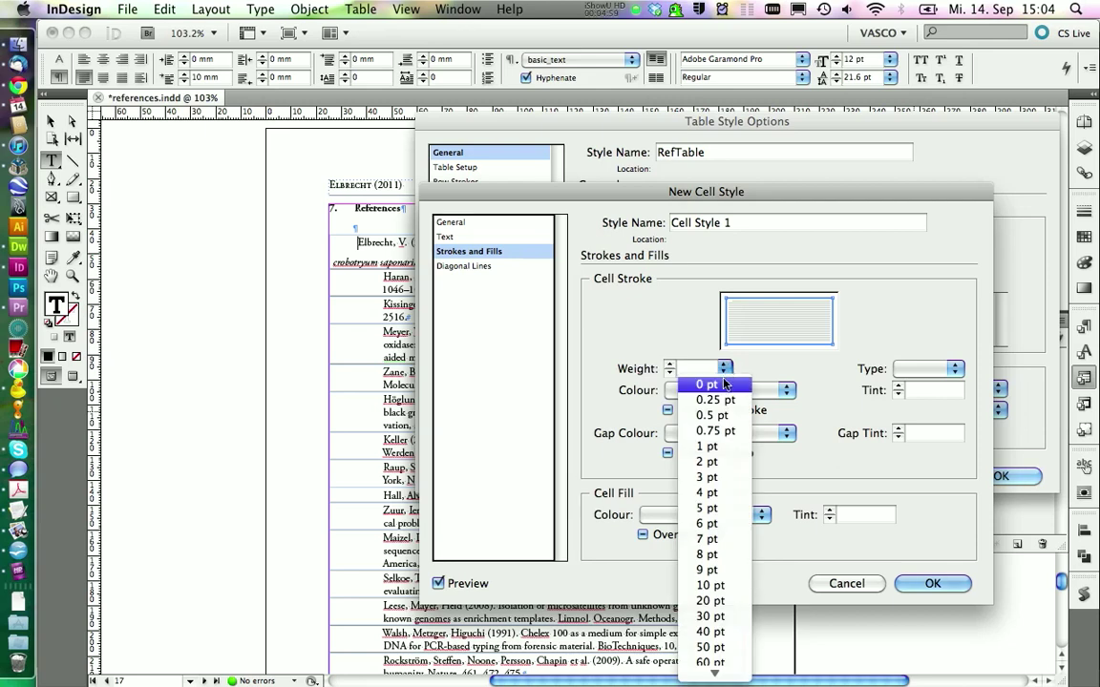
left_click(711, 384)
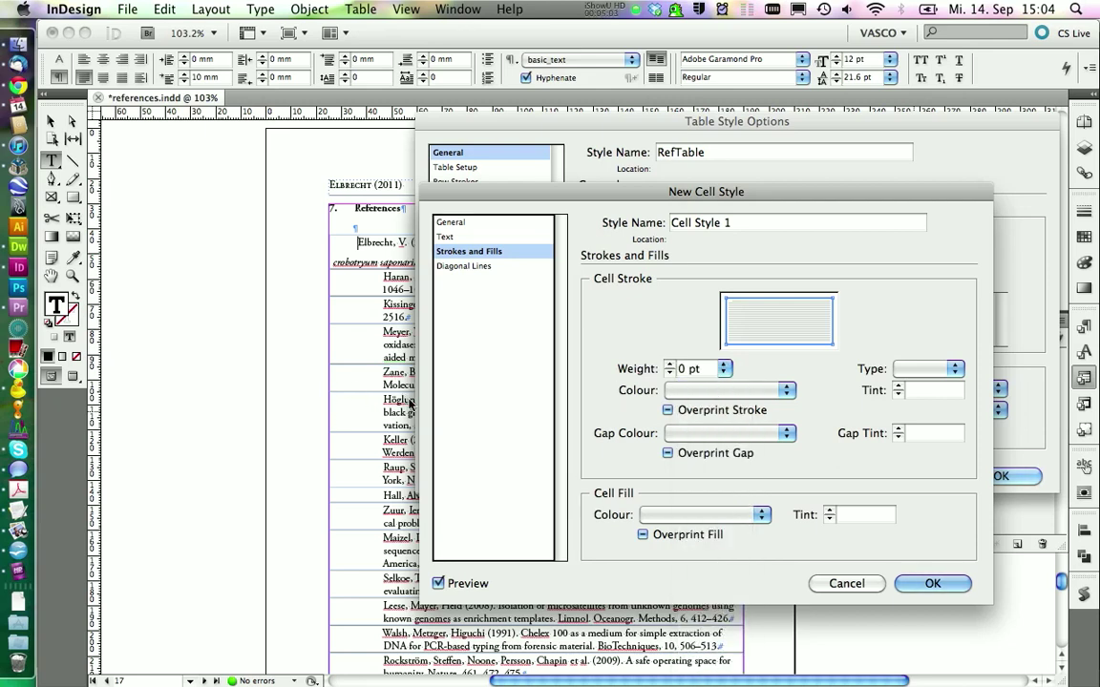
left_click(466, 224)
key("Tab")
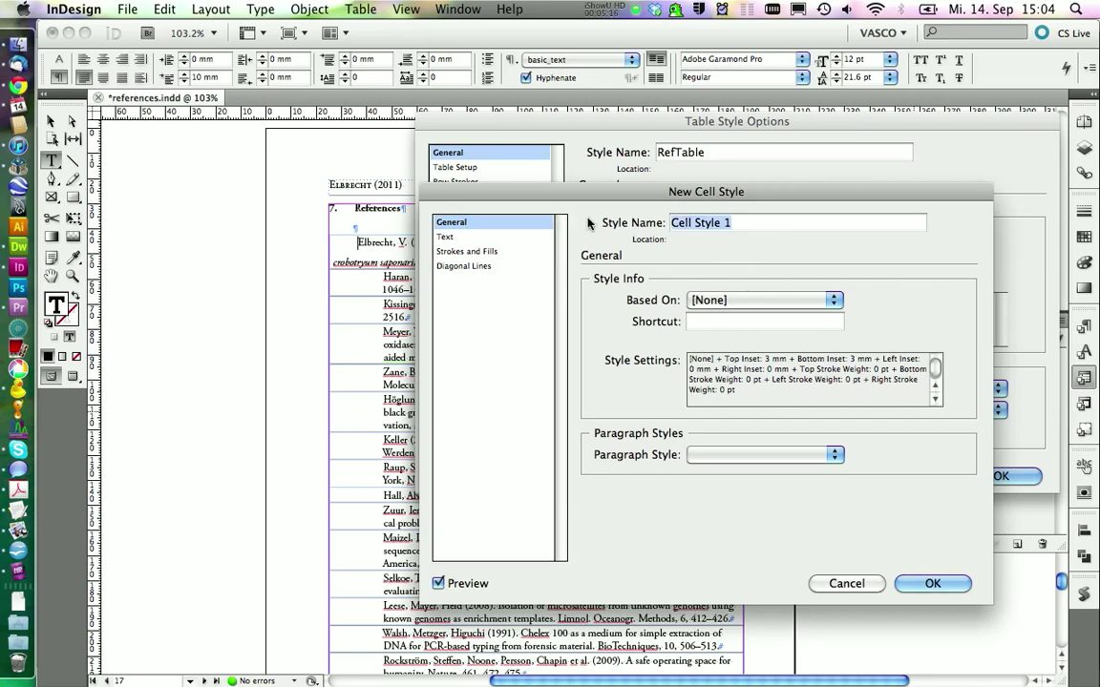
type("RefTable_cell")
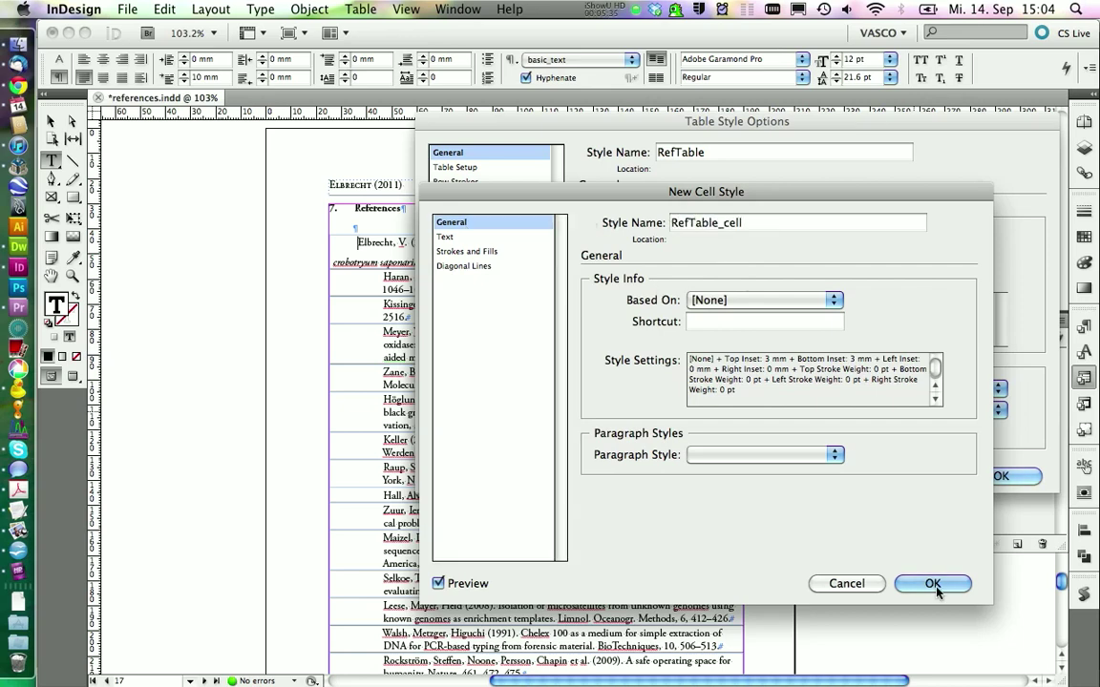
left_click(932, 582)
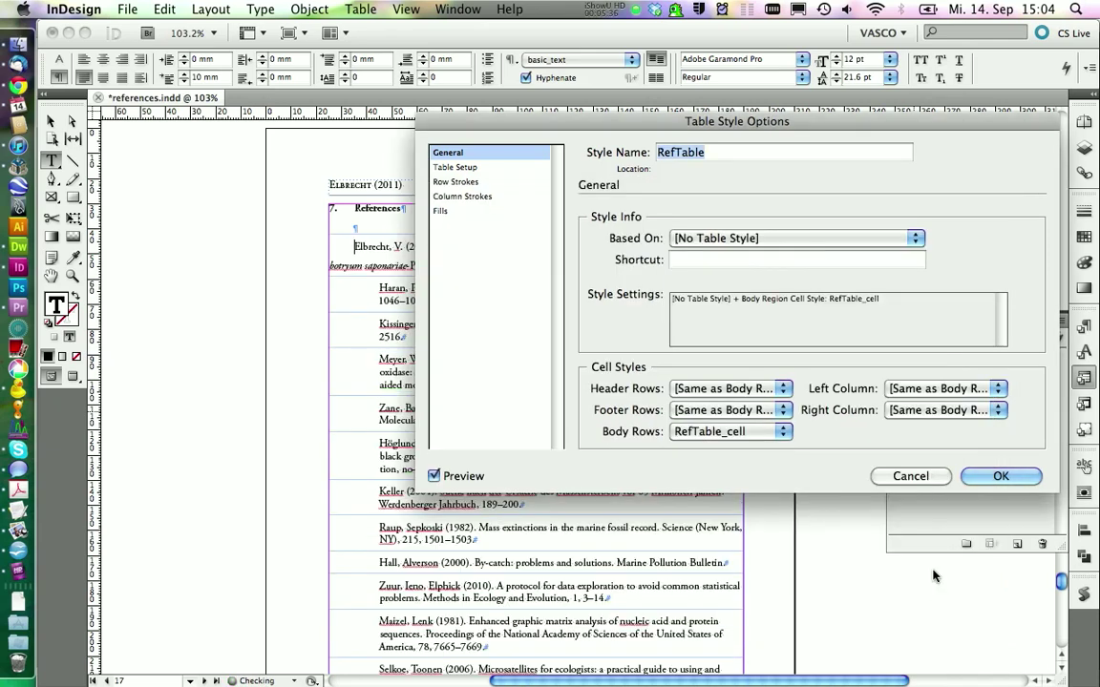
left_click(991, 479)
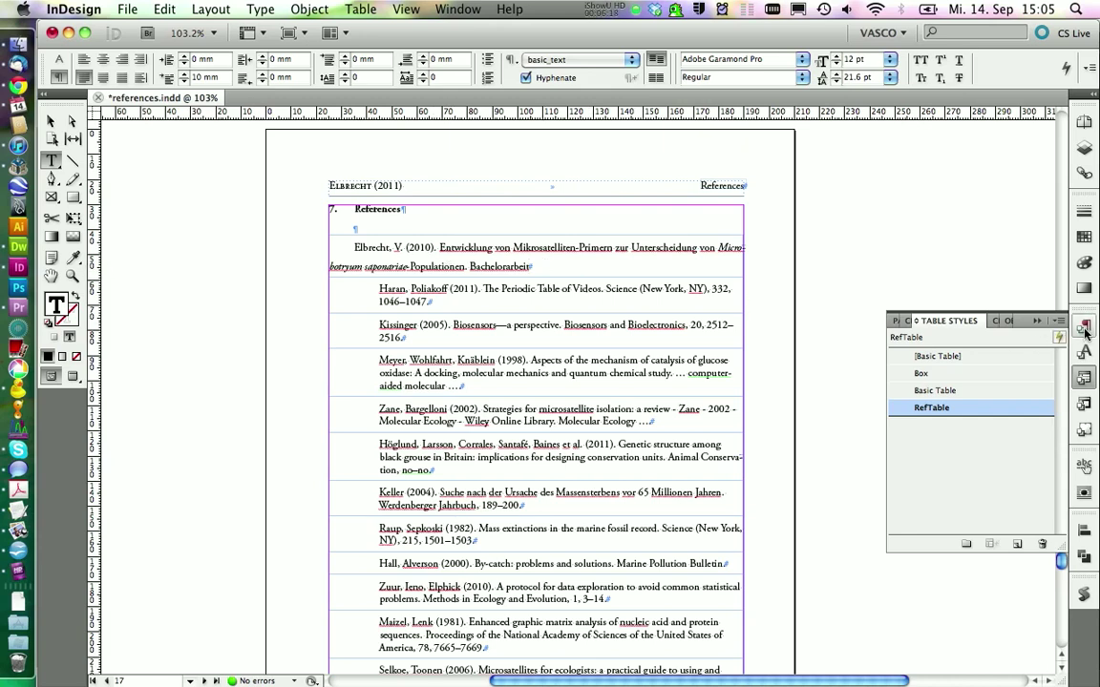
Apply the font style and a hanging indent (10 mm left, -10 mm first line) to the Elbrecht reference
key("super+F11")
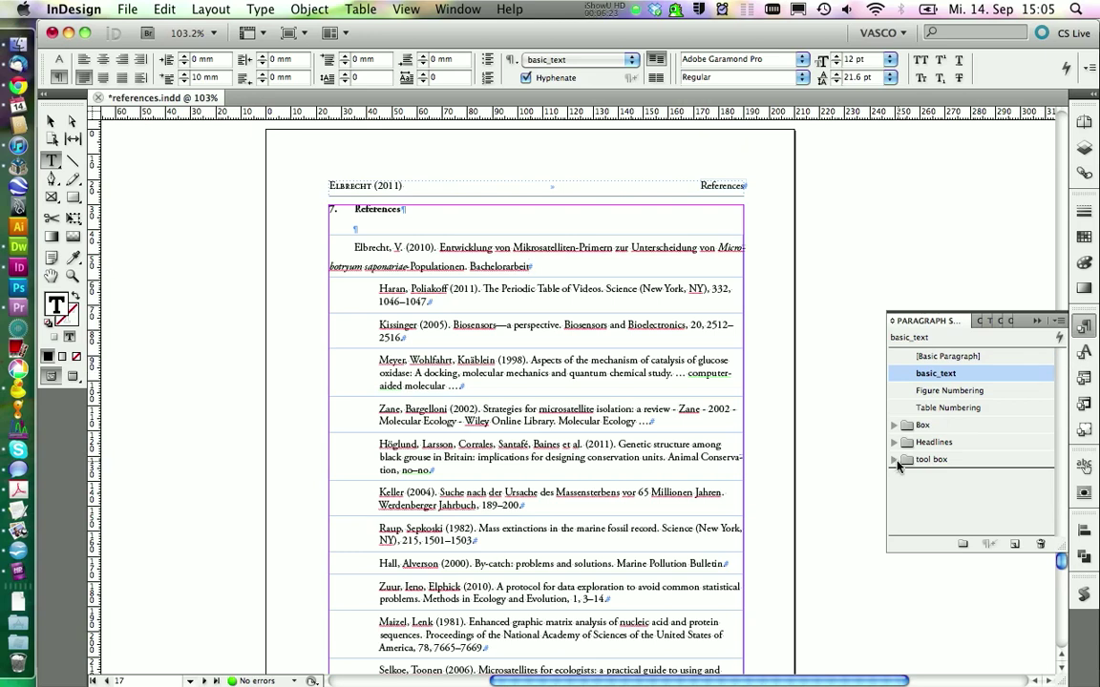
left_click(895, 460)
left_click(936, 545)
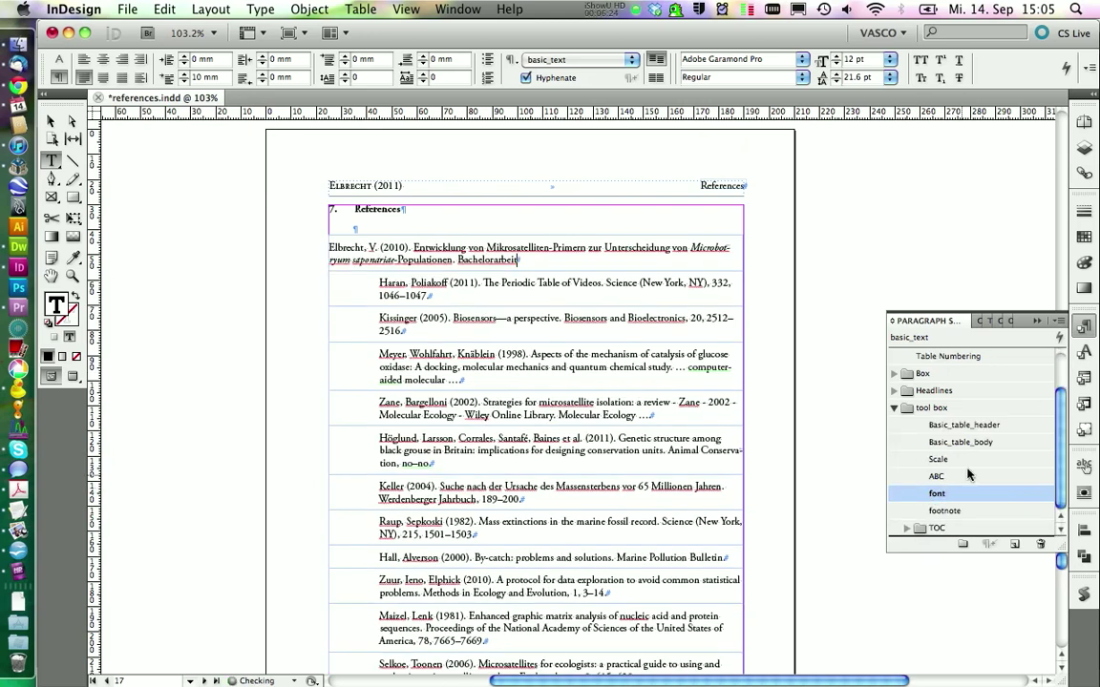
left_click(1081, 328)
type("10")
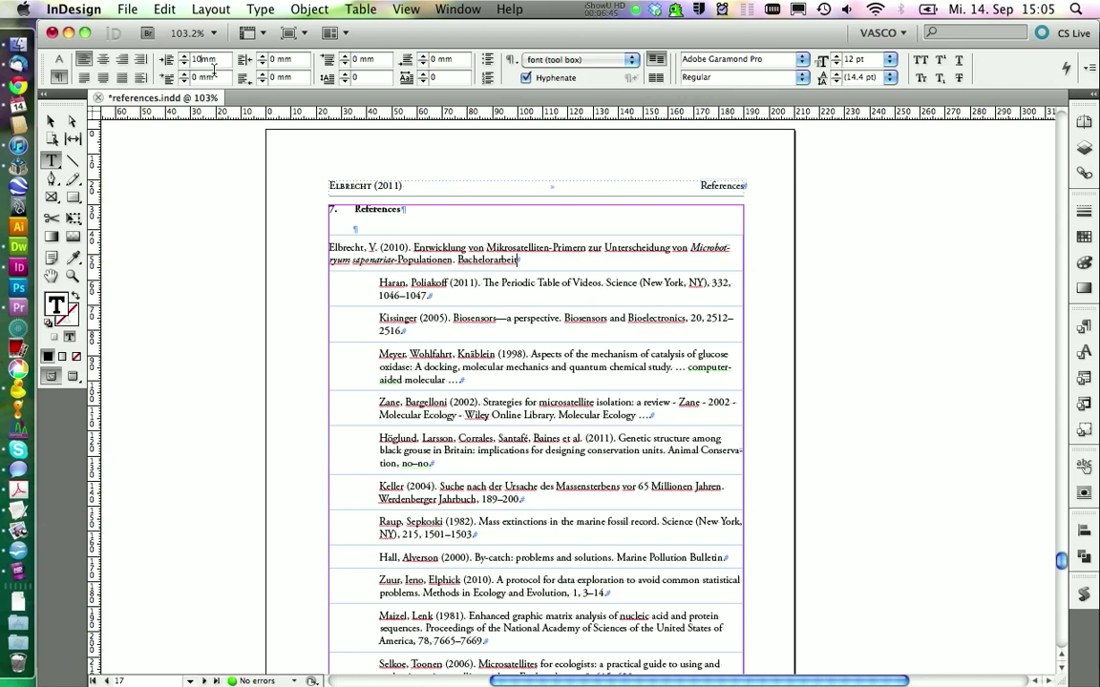
type("-10")
key("Return")
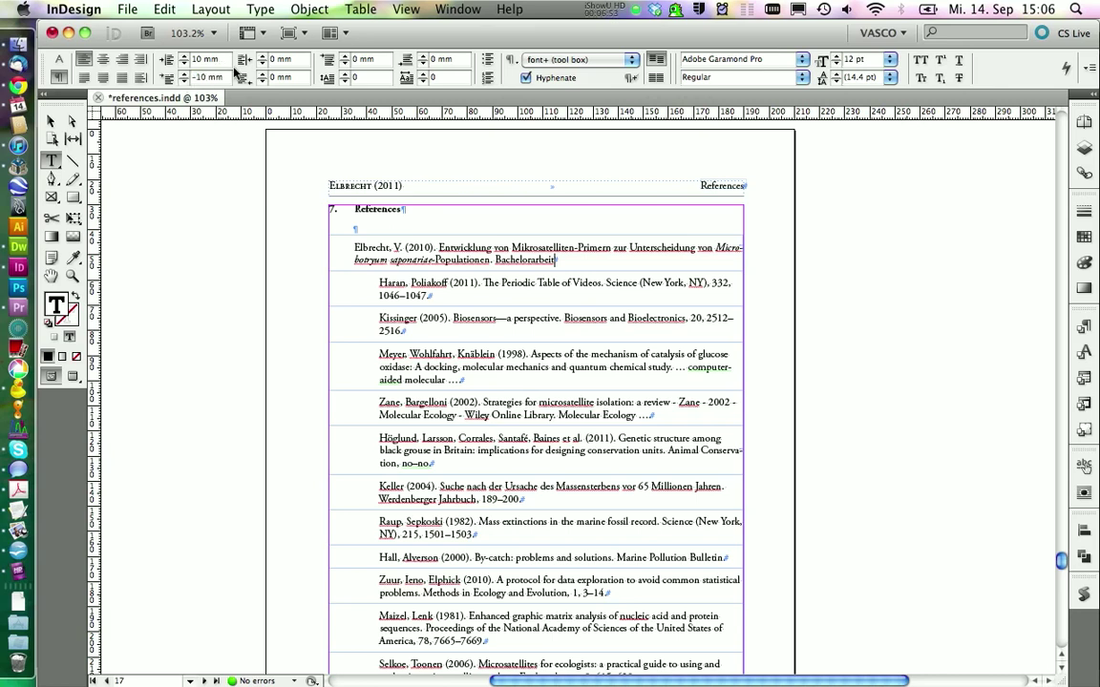
key("Return")
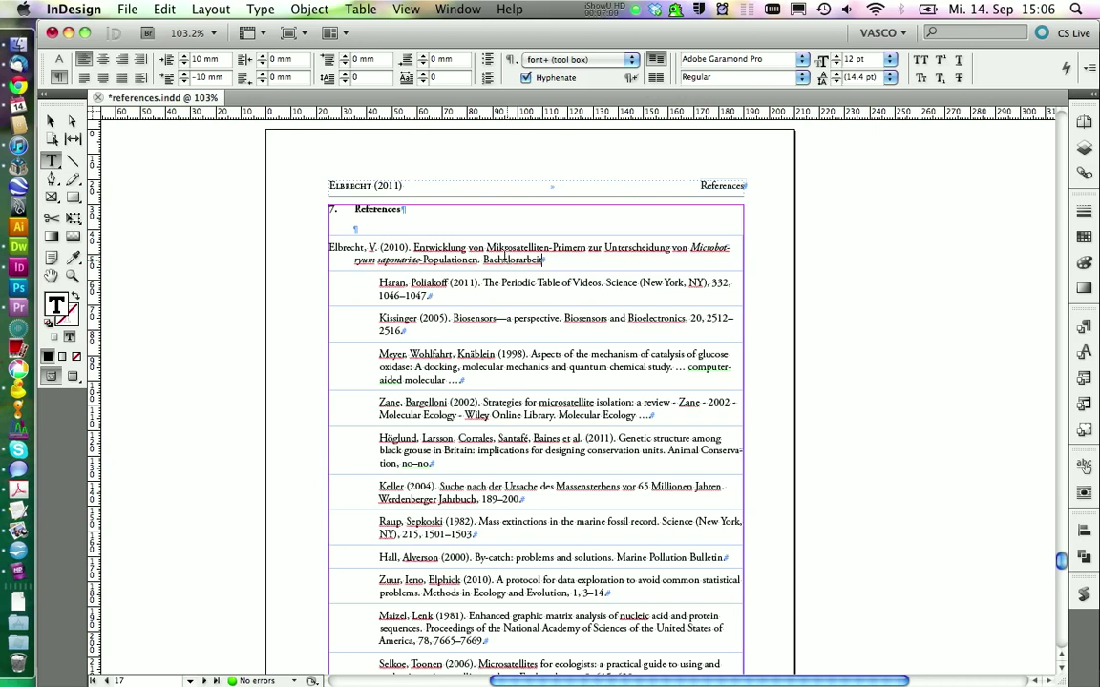
Create a new paragraph style from the formatted reference and start naming it
left_click(1081, 329)
left_click(1014, 543)
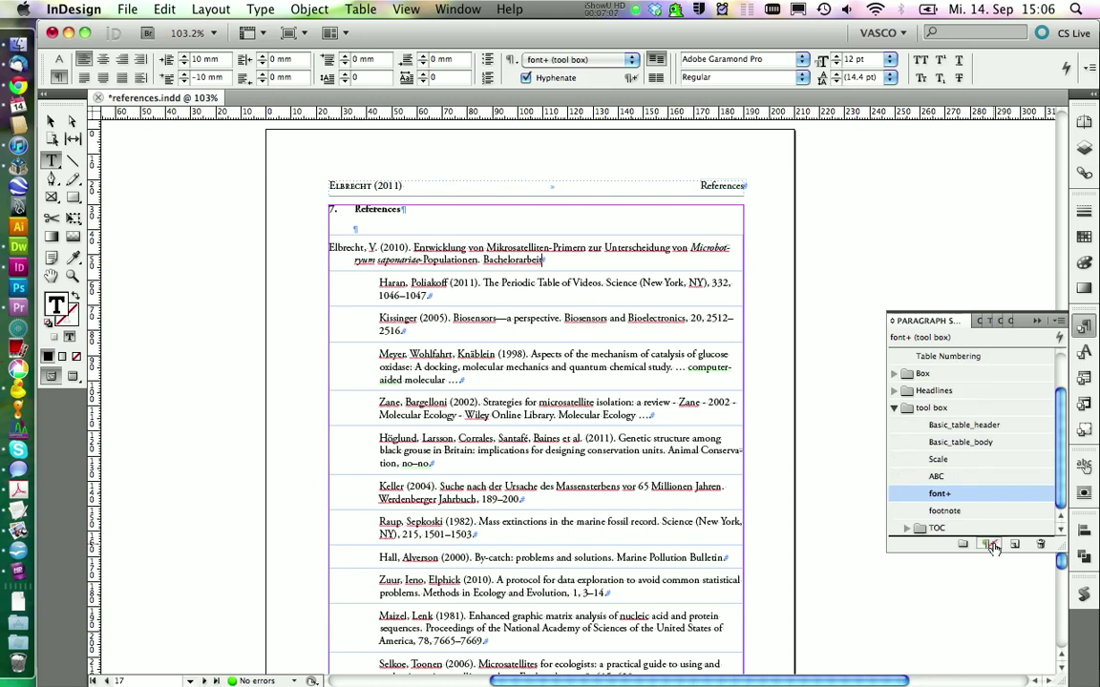
left_click(941, 512)
type("References")
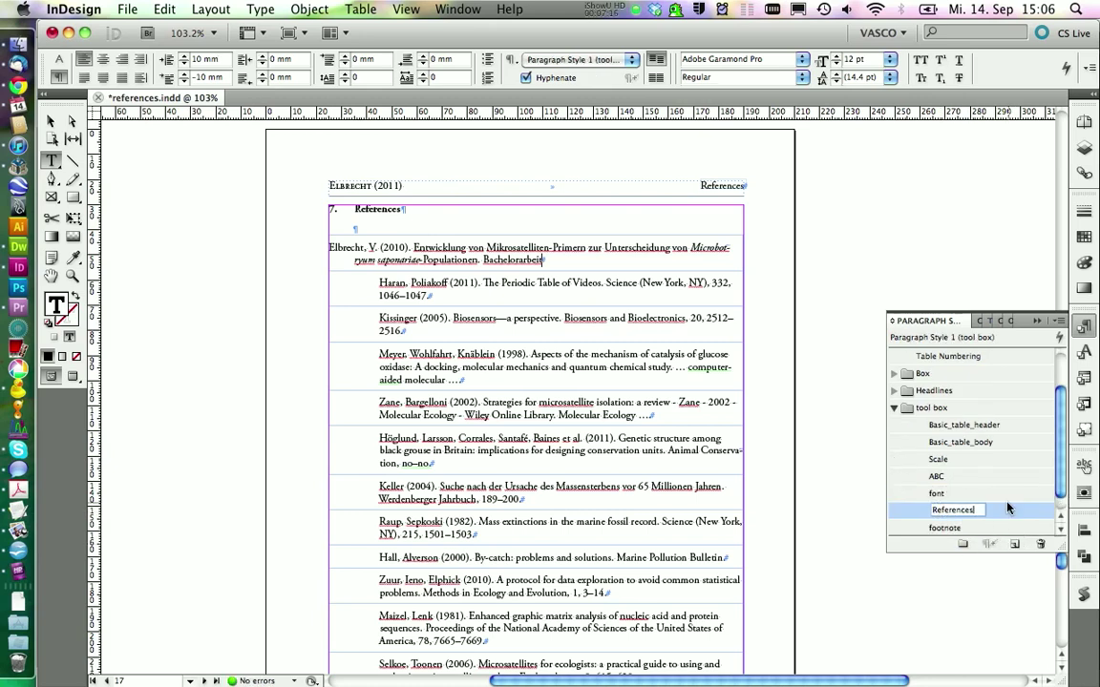
Confirm the References style name and open its Drop Caps and Nested Styles settings
key("Return")
right_click(1009, 509)
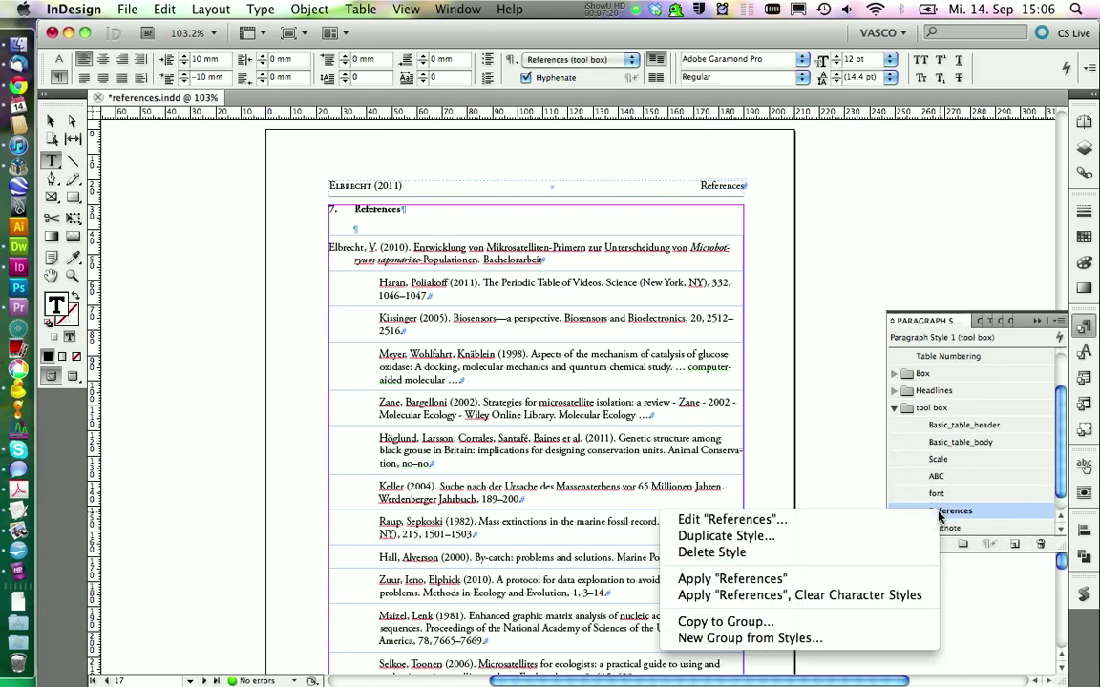
left_click(796, 467)
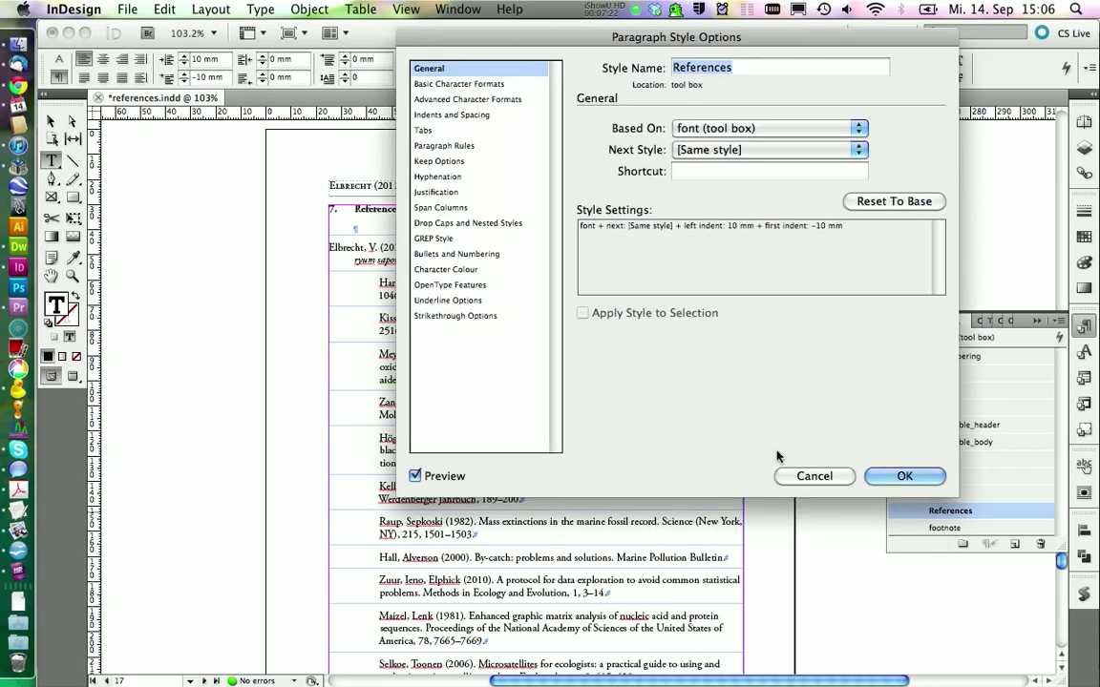
left_click_drag(552, 38, 647, 63)
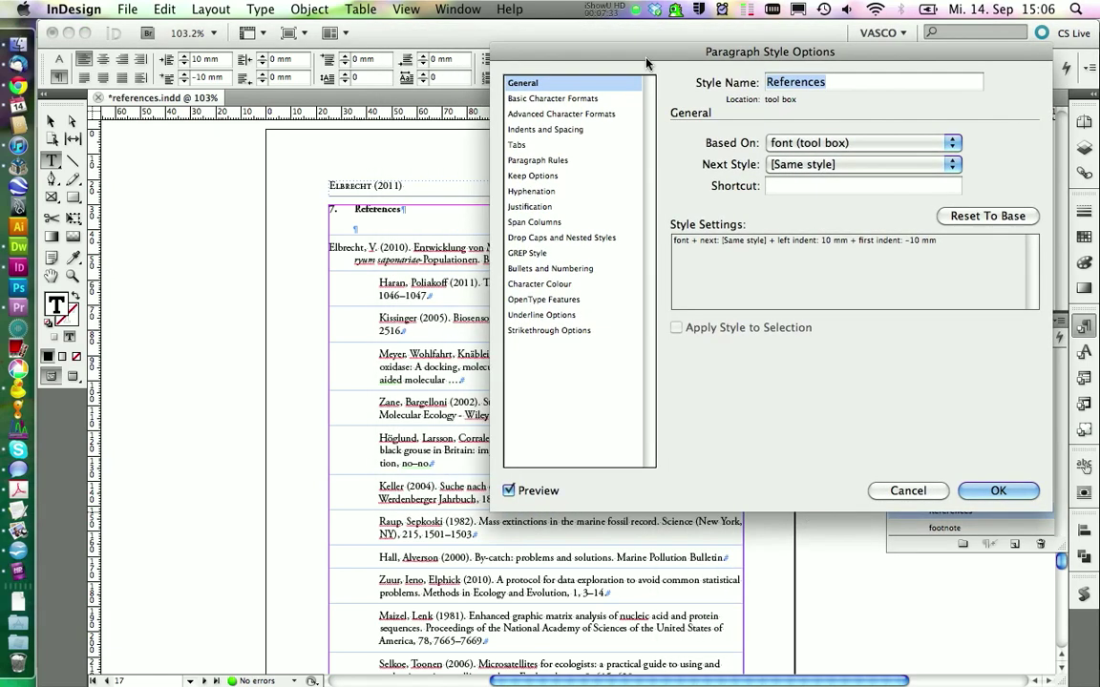
left_click(573, 239)
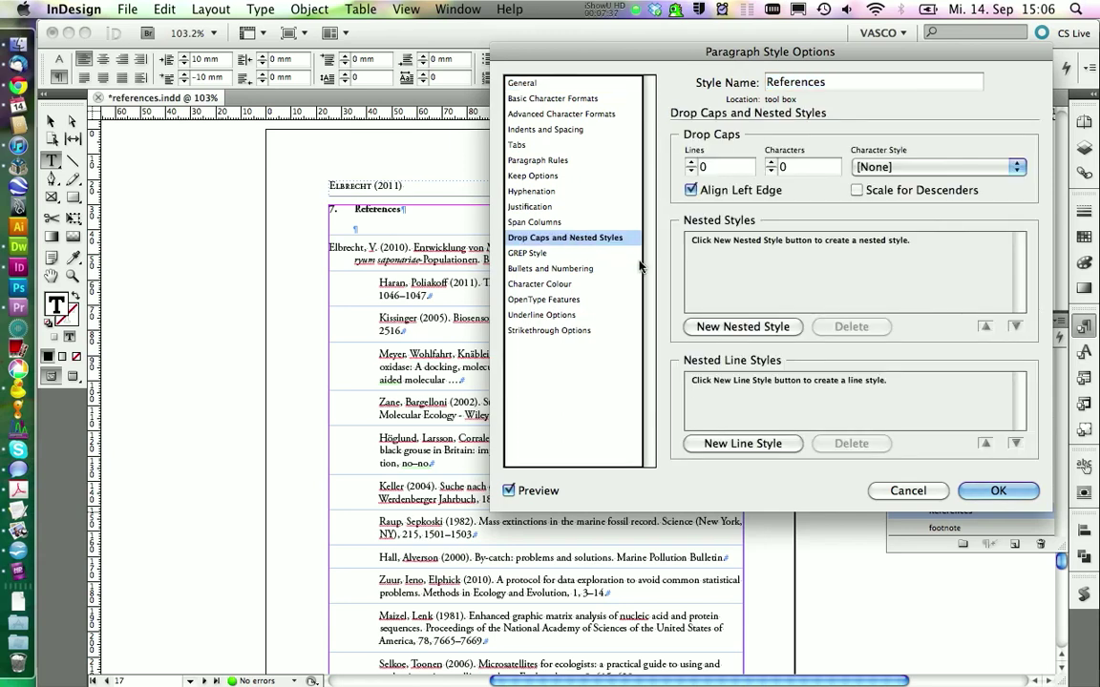
Add a nested style applying bold through the first '(' and confirm the changes
left_click(729, 324)
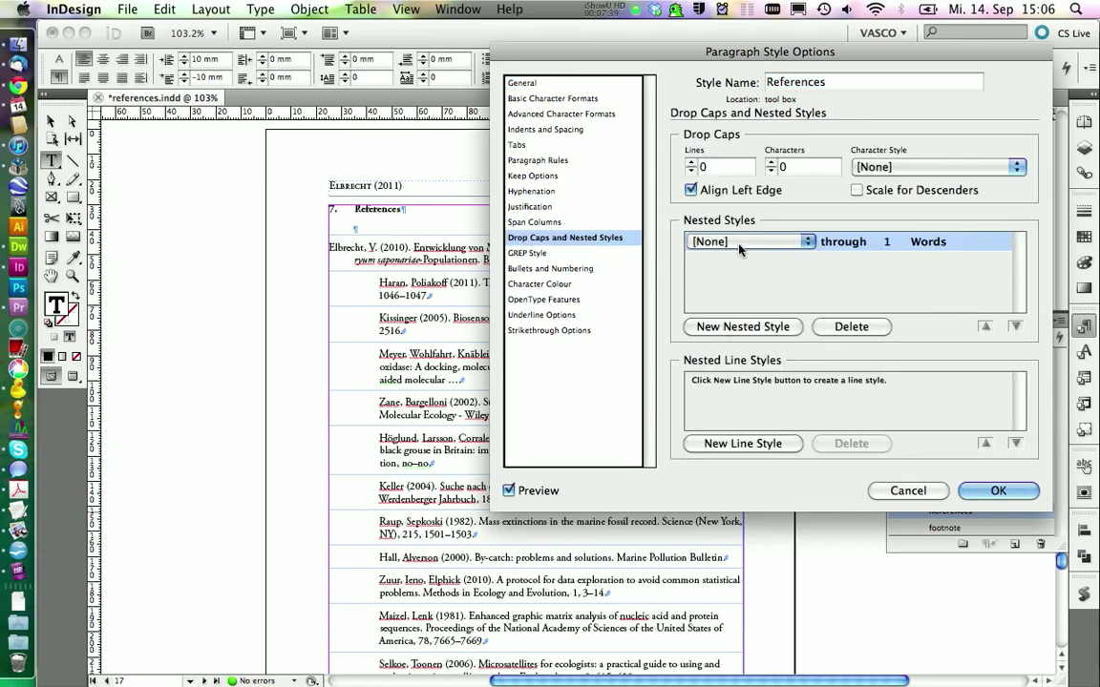
left_click(726, 241)
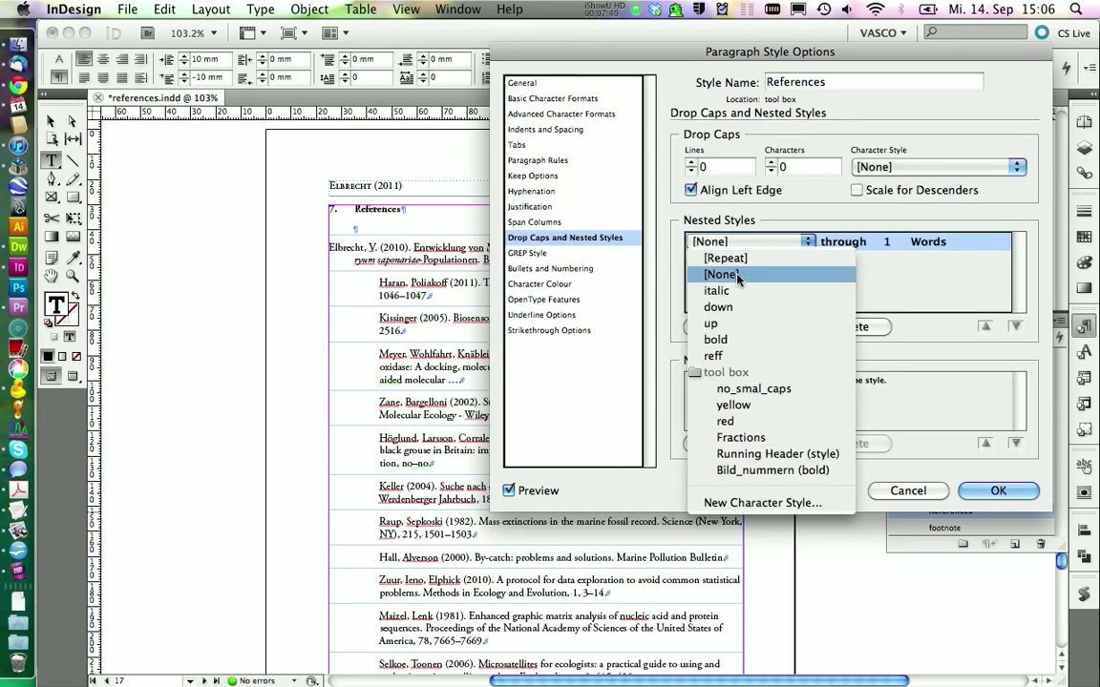
left_click(722, 342)
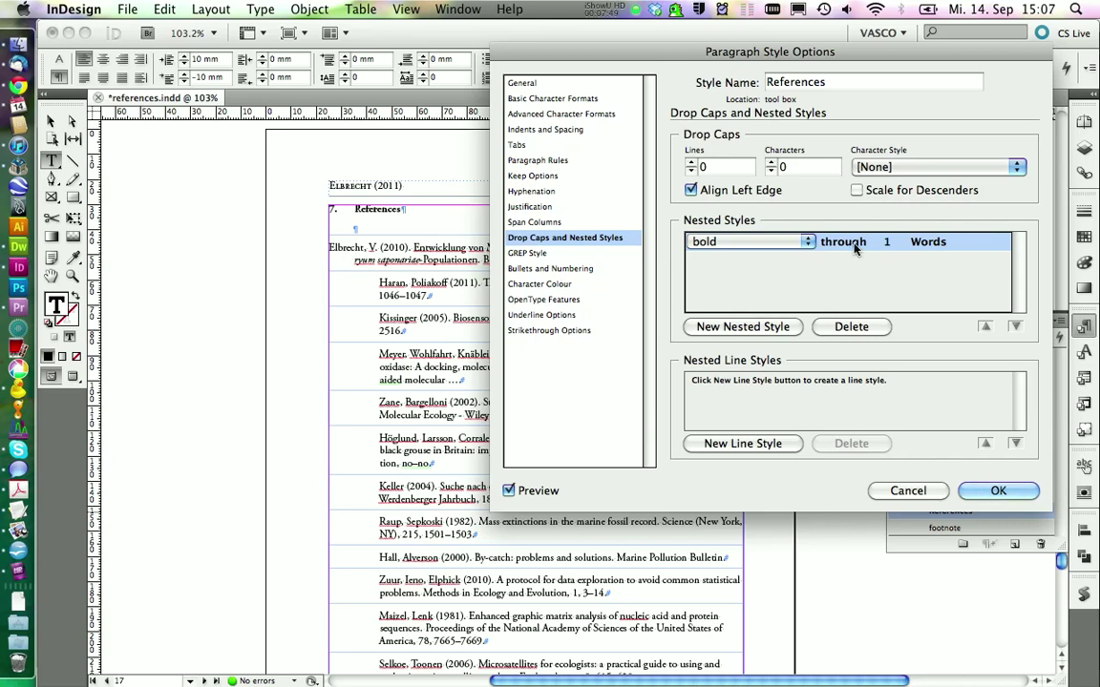
left_click(924, 245)
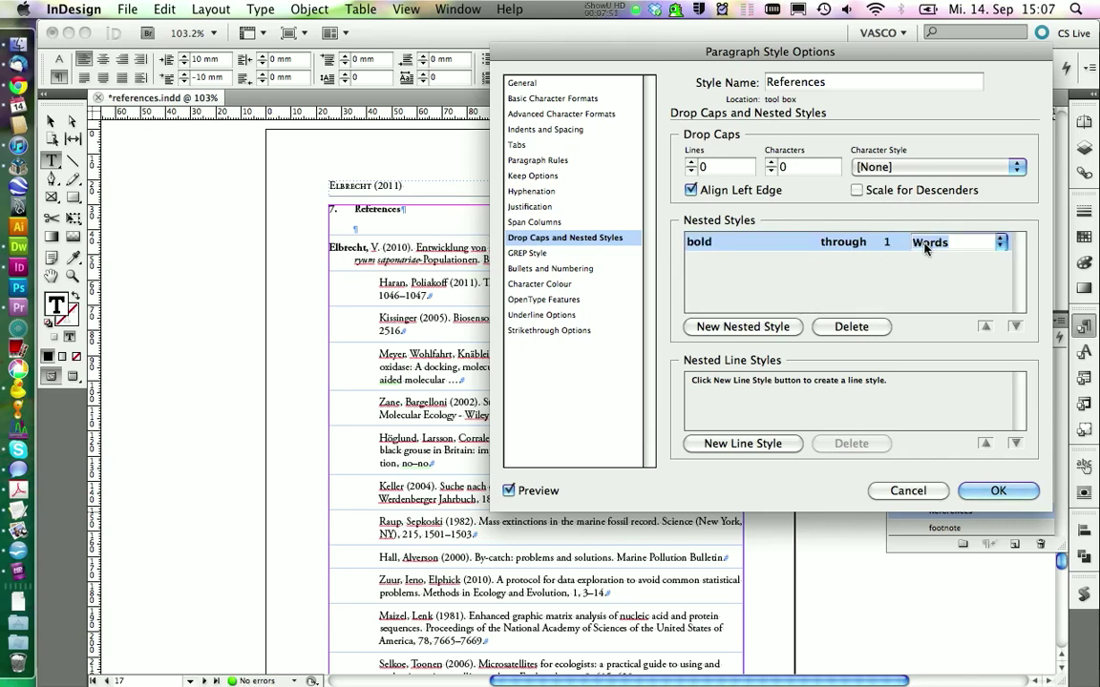
type("(")
left_click(747, 276)
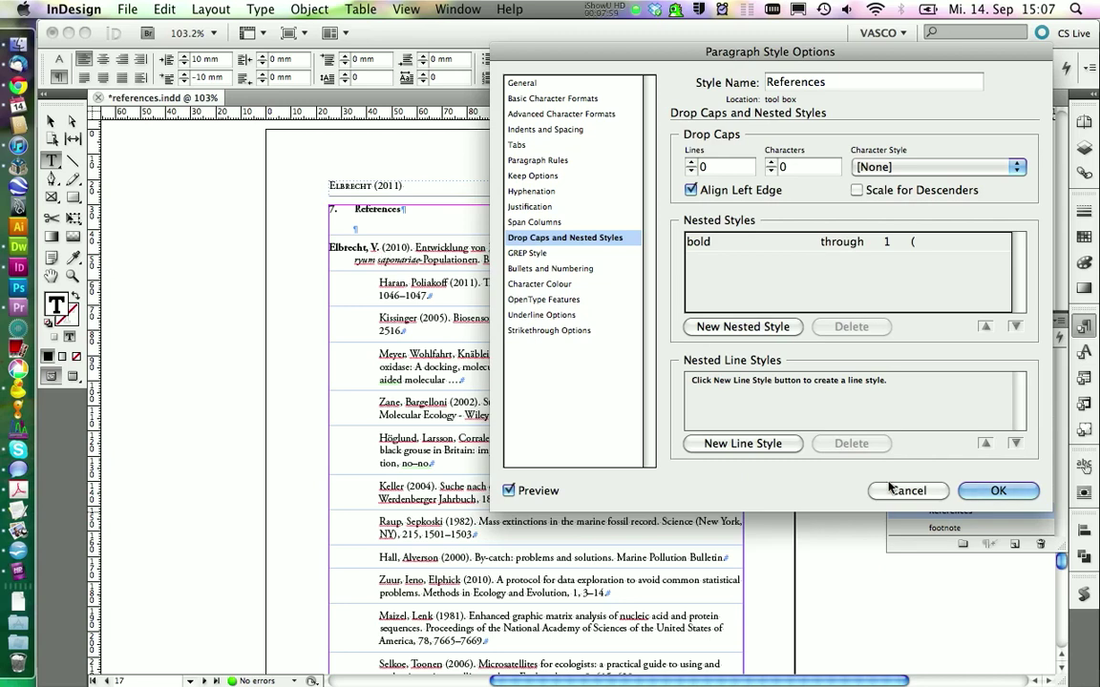
left_click(997, 491)
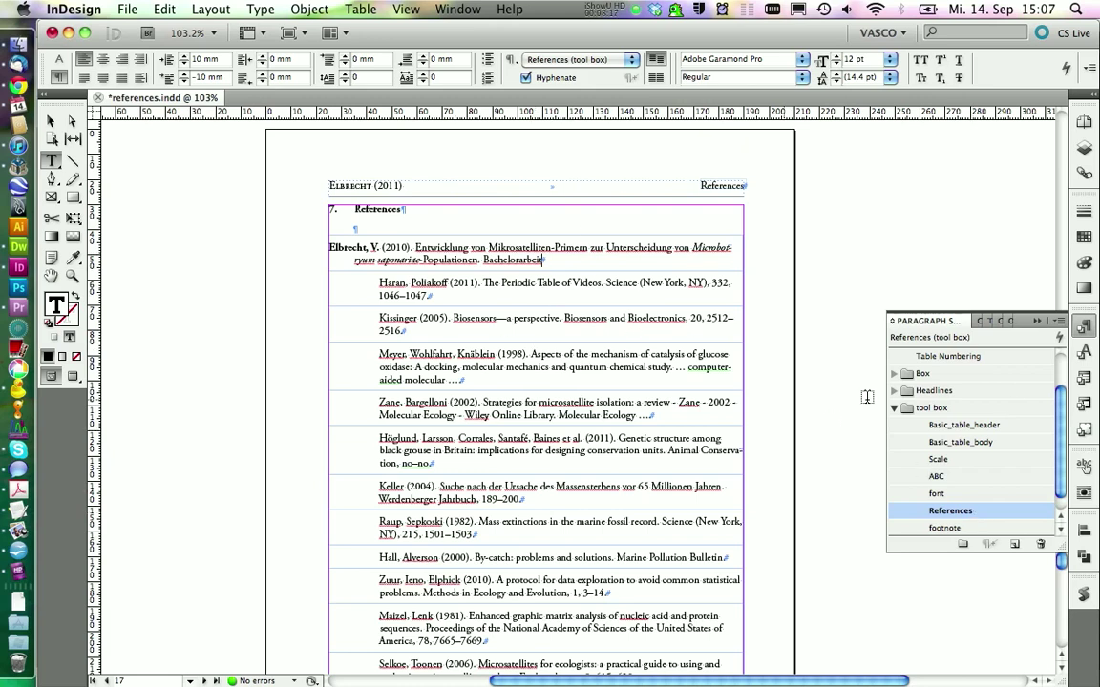
Set the RefTable_cell cell style's paragraph style to References
left_click(1082, 405)
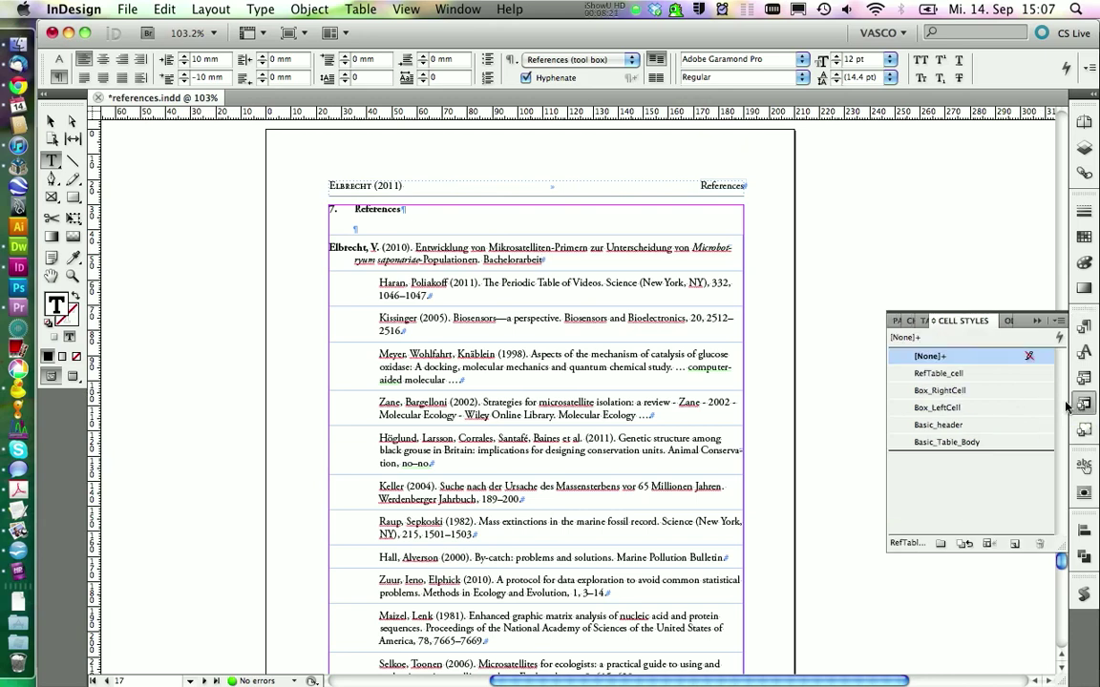
right_click(941, 376)
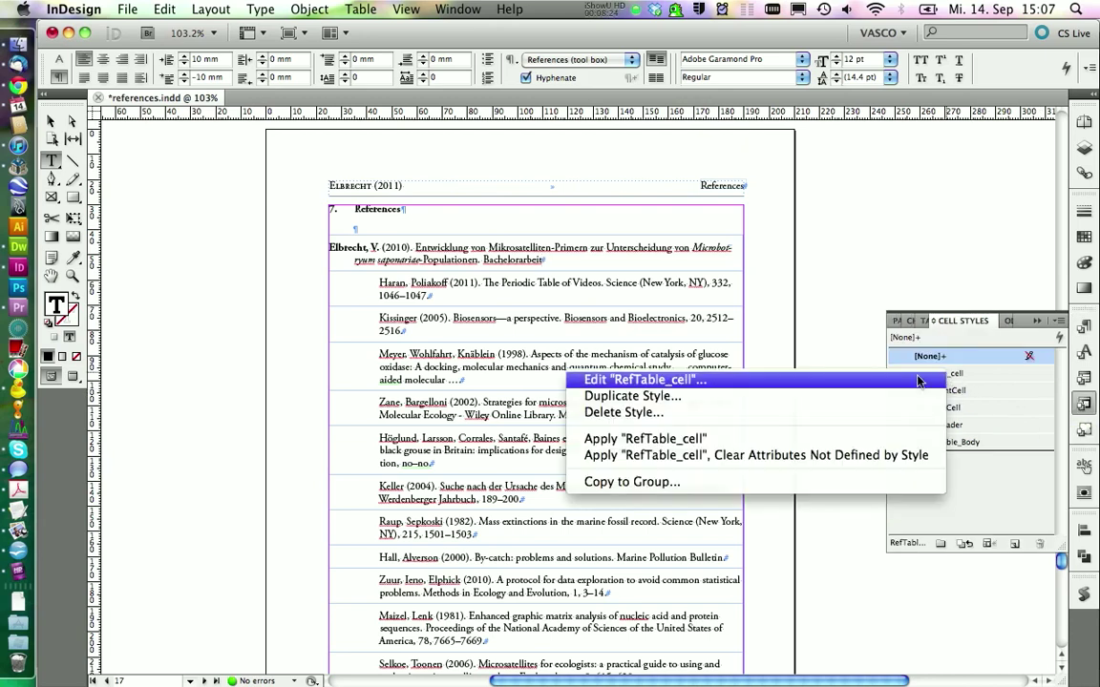
left_click(918, 380)
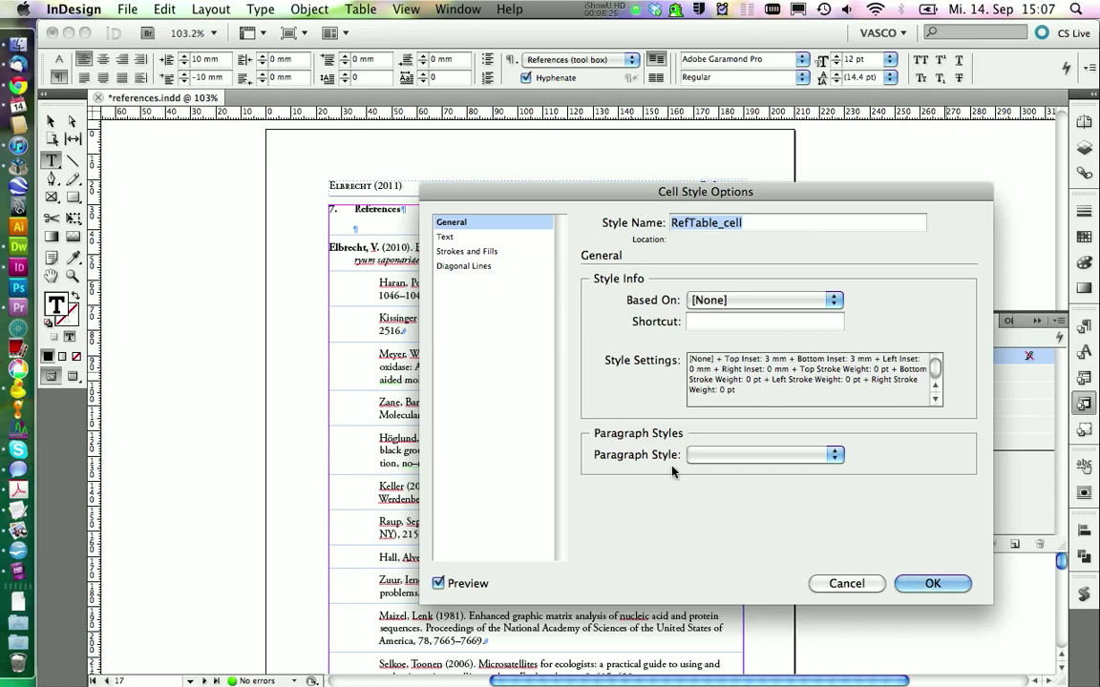
left_click(706, 456)
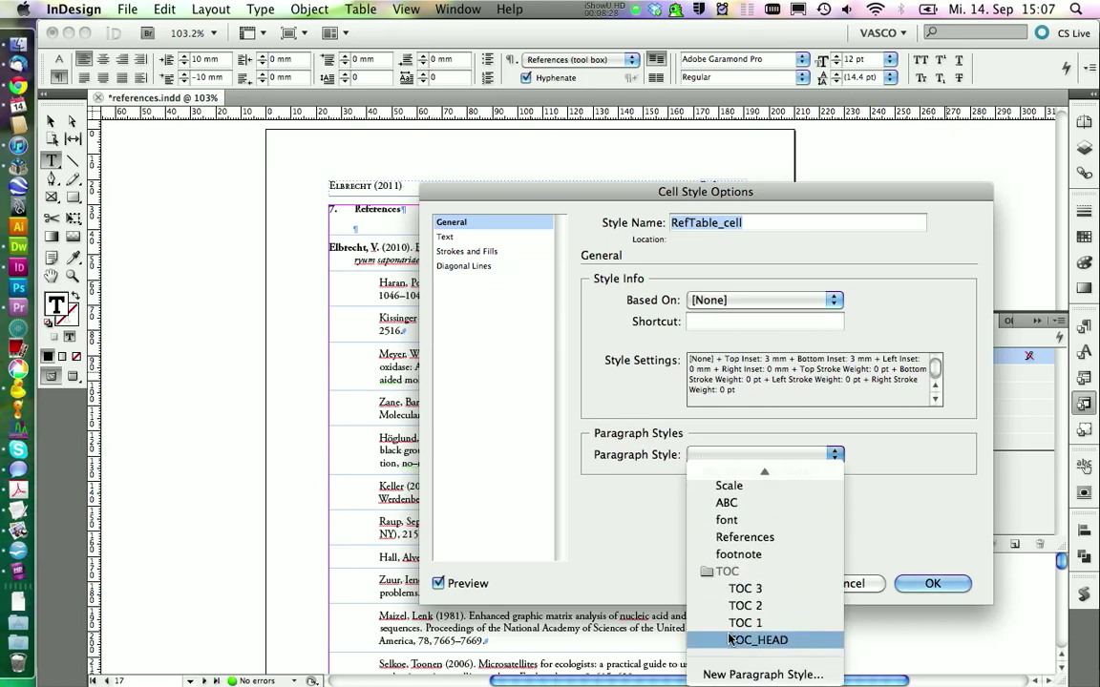
left_click(744, 534)
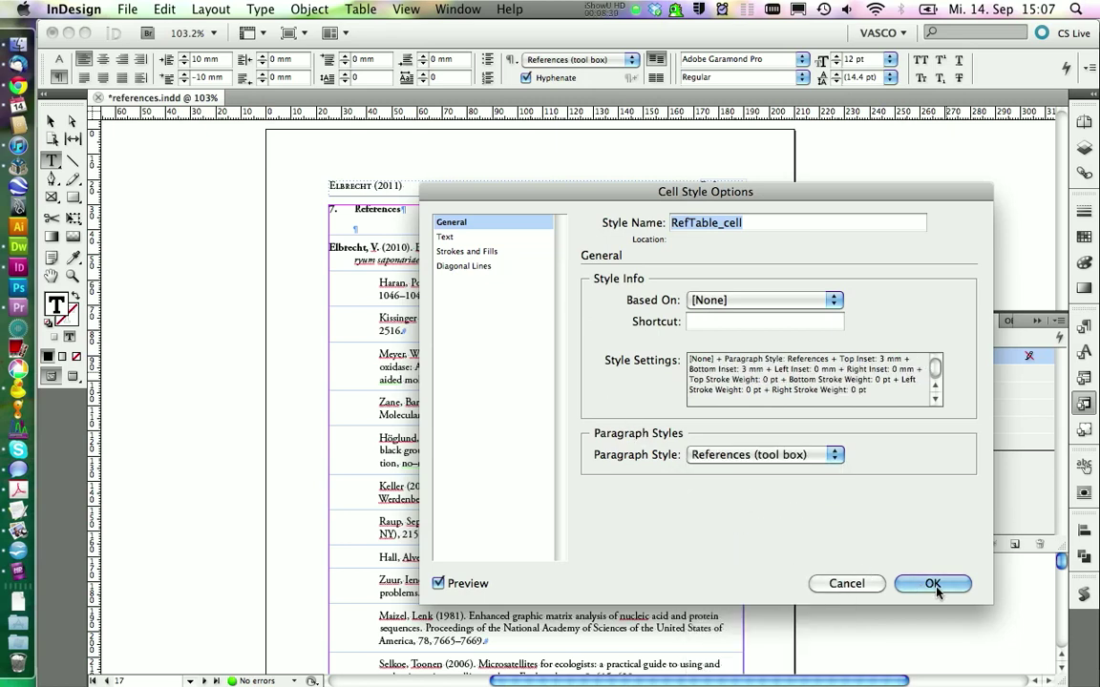
left_click(932, 584)
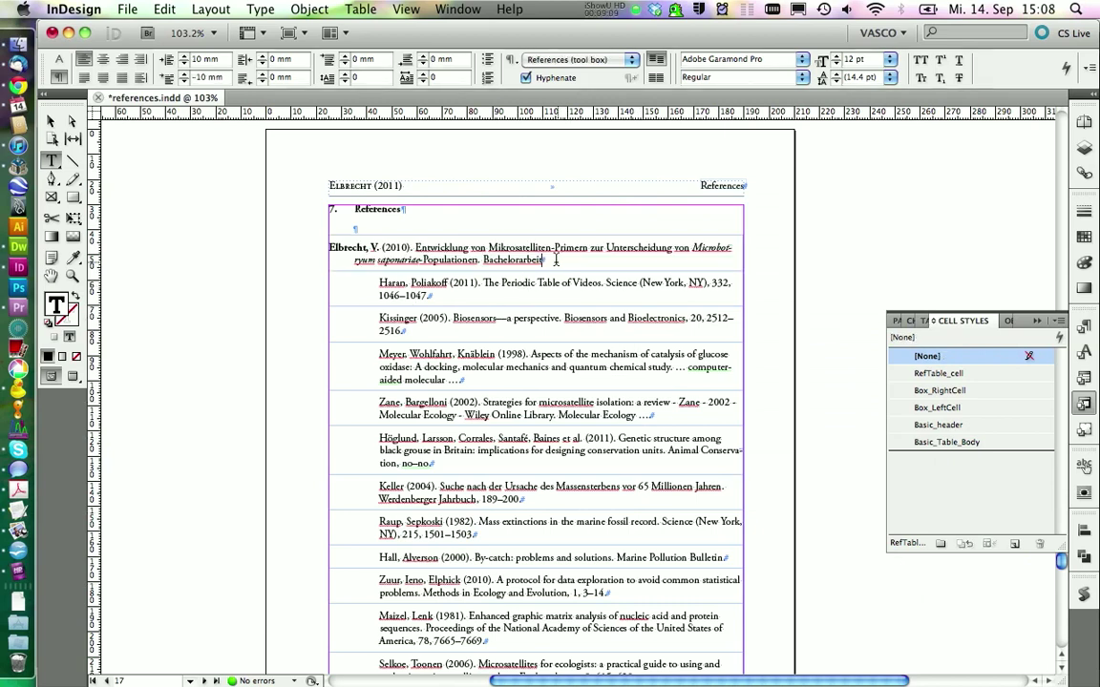
Select every table cell and clear cell style overrides so References formatting applies
left_click_drag(511, 253, 562, 262)
key("j")
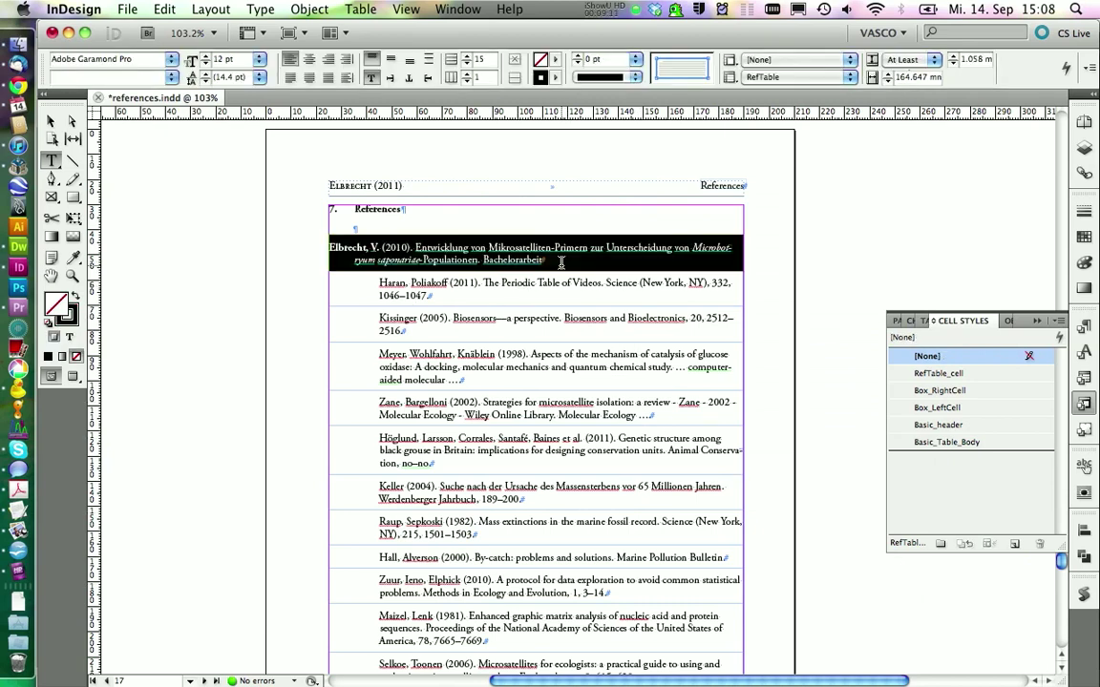
key("ctrl+a")
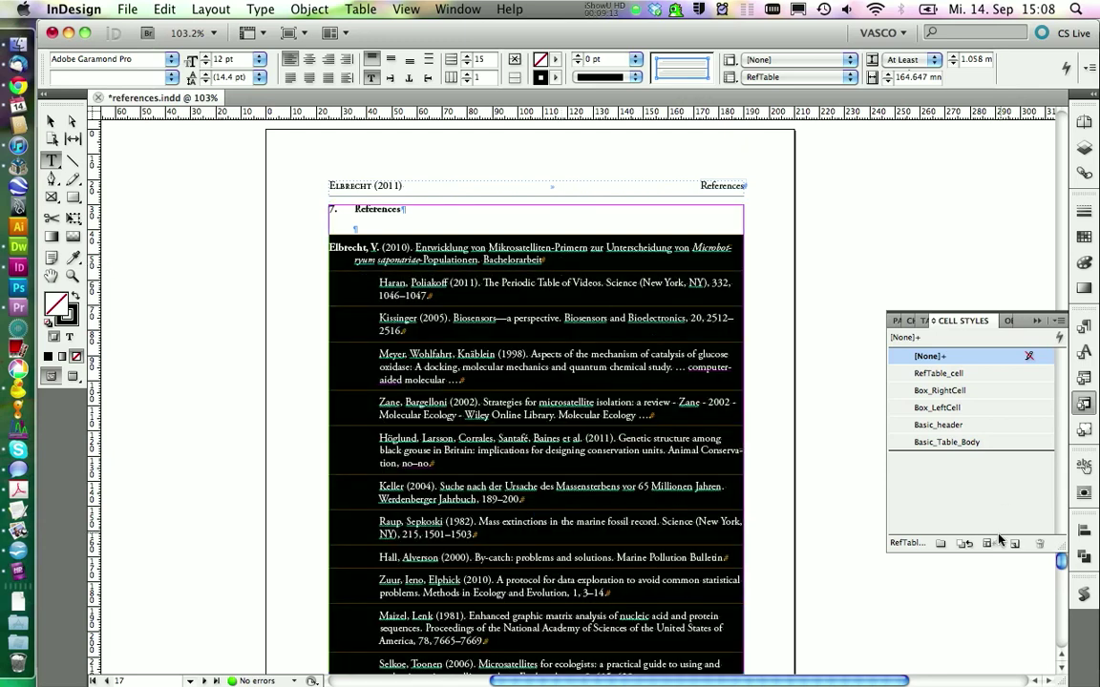
left_click(989, 543)
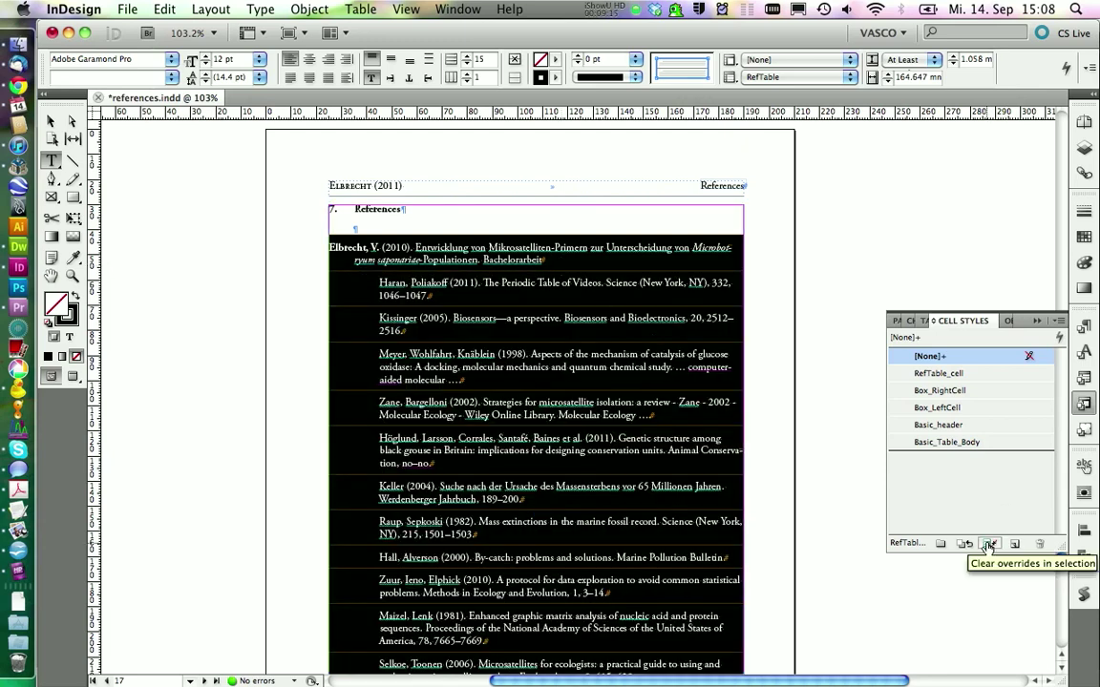
left_click(989, 544)
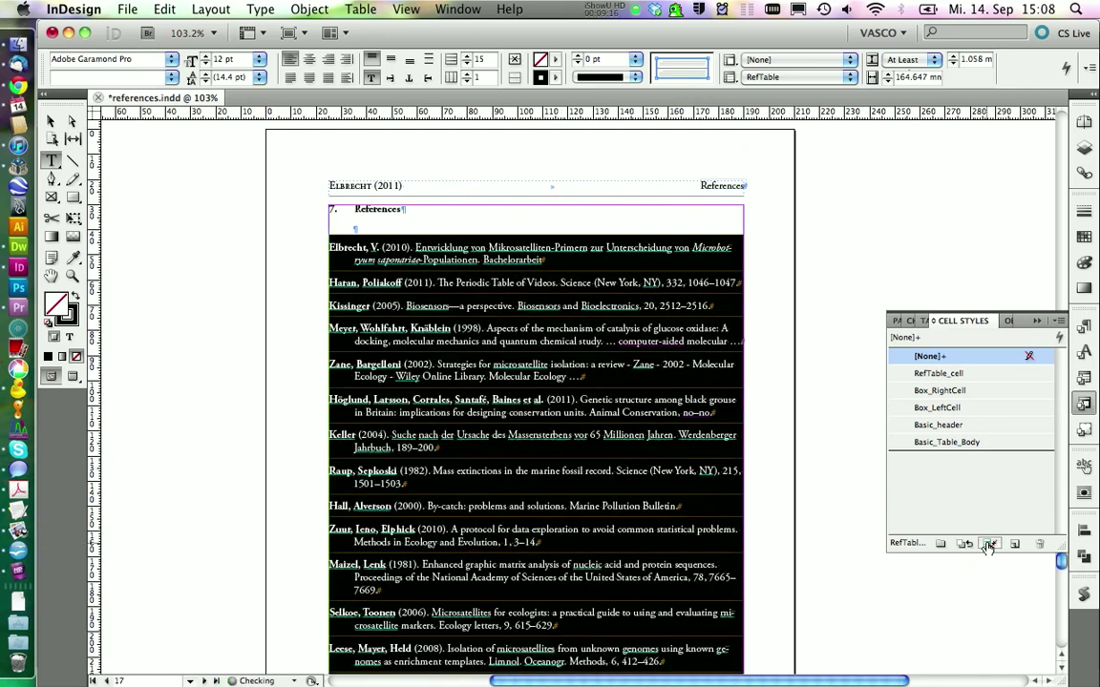
left_click(432, 406)
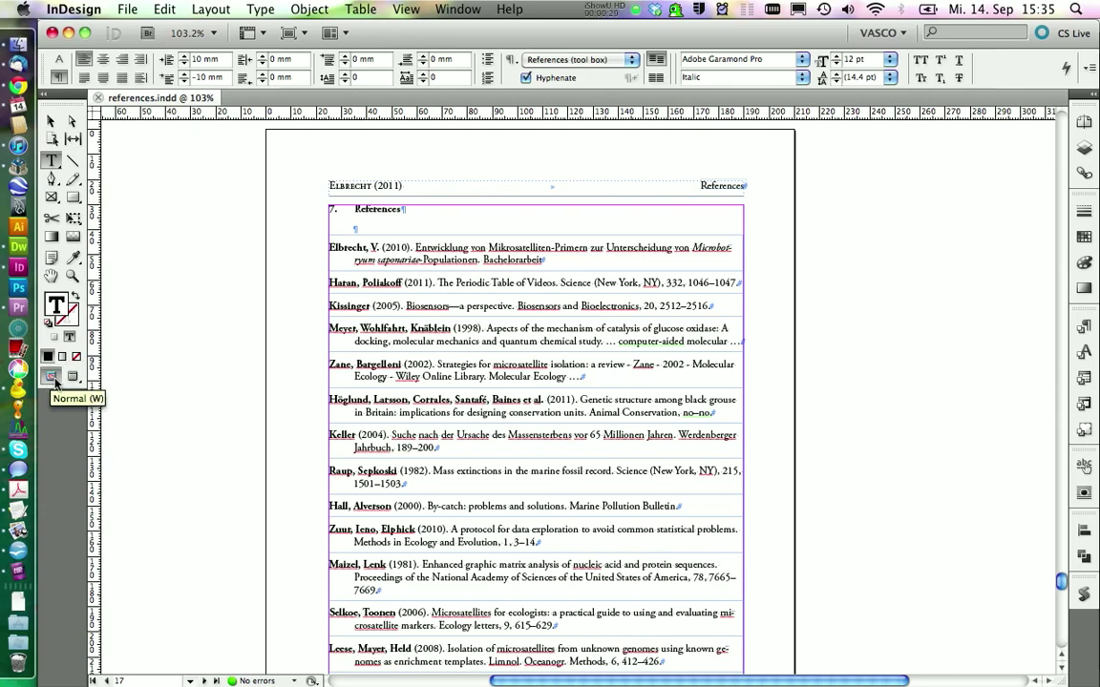
left_click(73, 376)
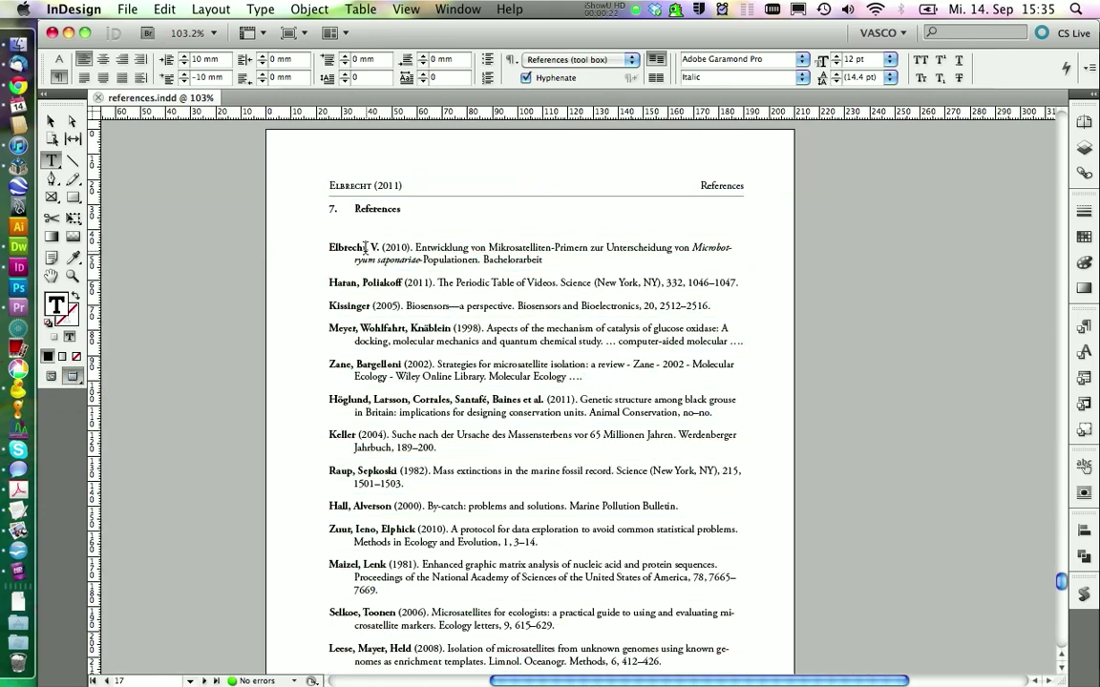
left_click_drag(365, 247, 379, 247)
key("BackSpace")
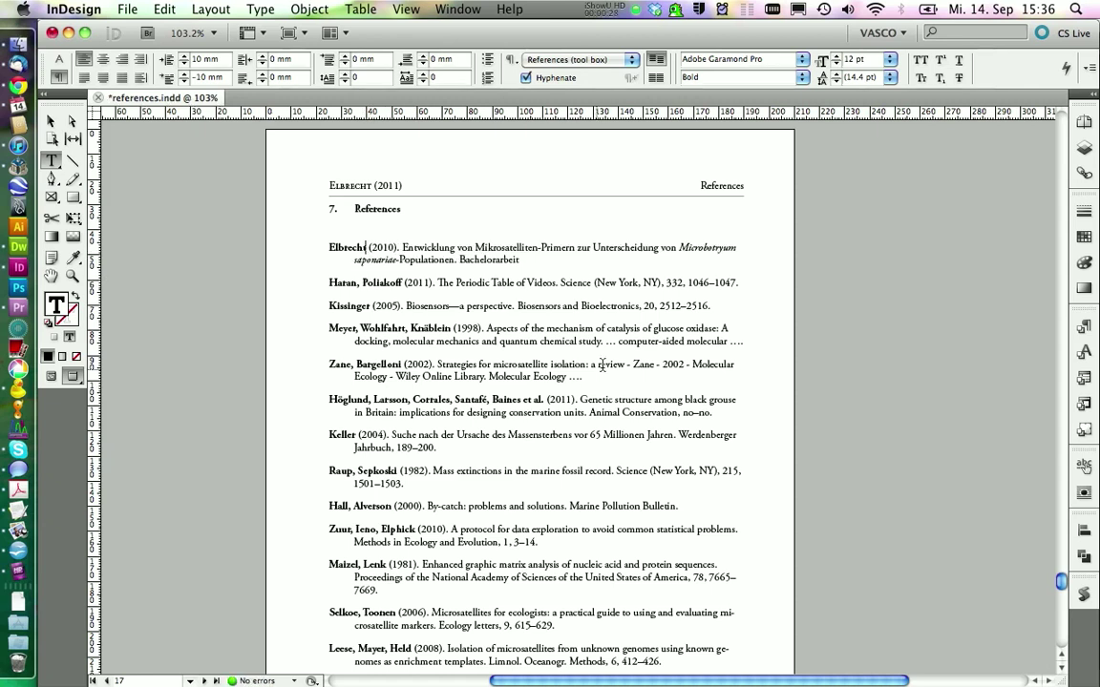
double_click(606, 341)
left_click(54, 377)
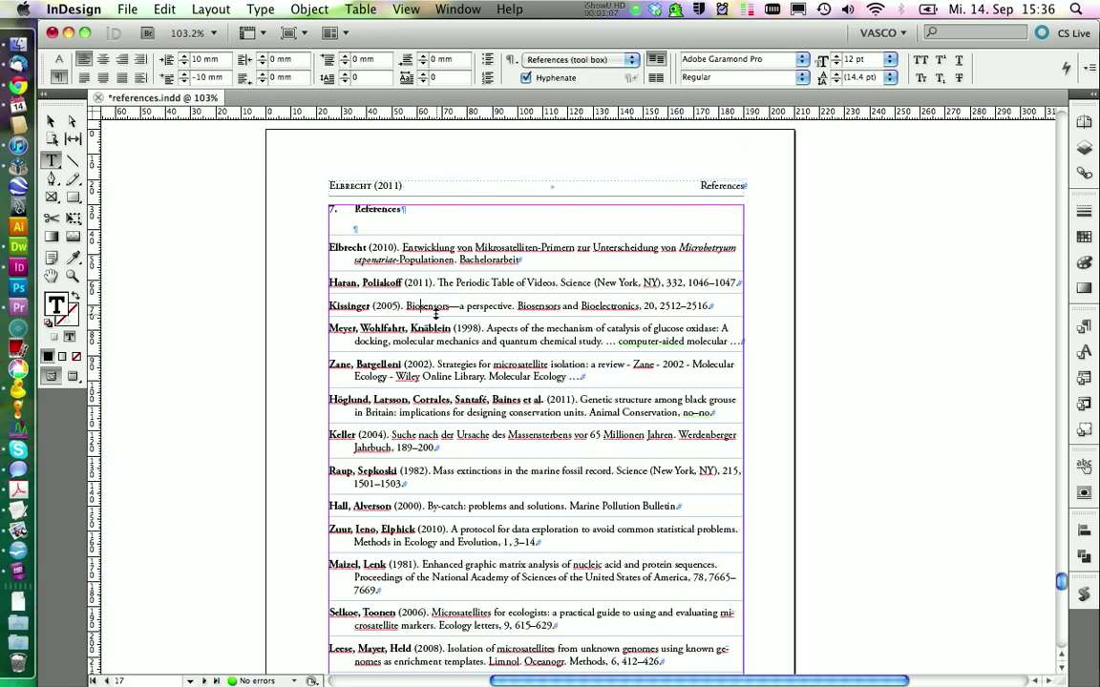
Expand the Application scripts folder and reveal tabellen_sortieren.jsx in Finder
left_click(1084, 594)
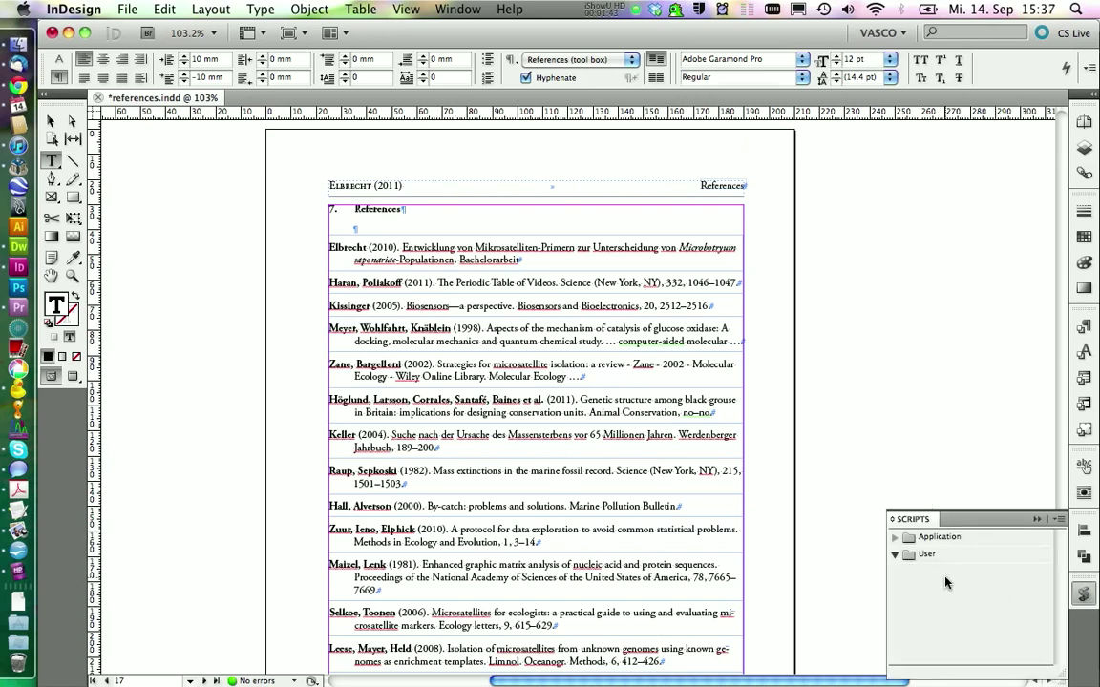
left_click(458, 9)
mouse_move(467, 367)
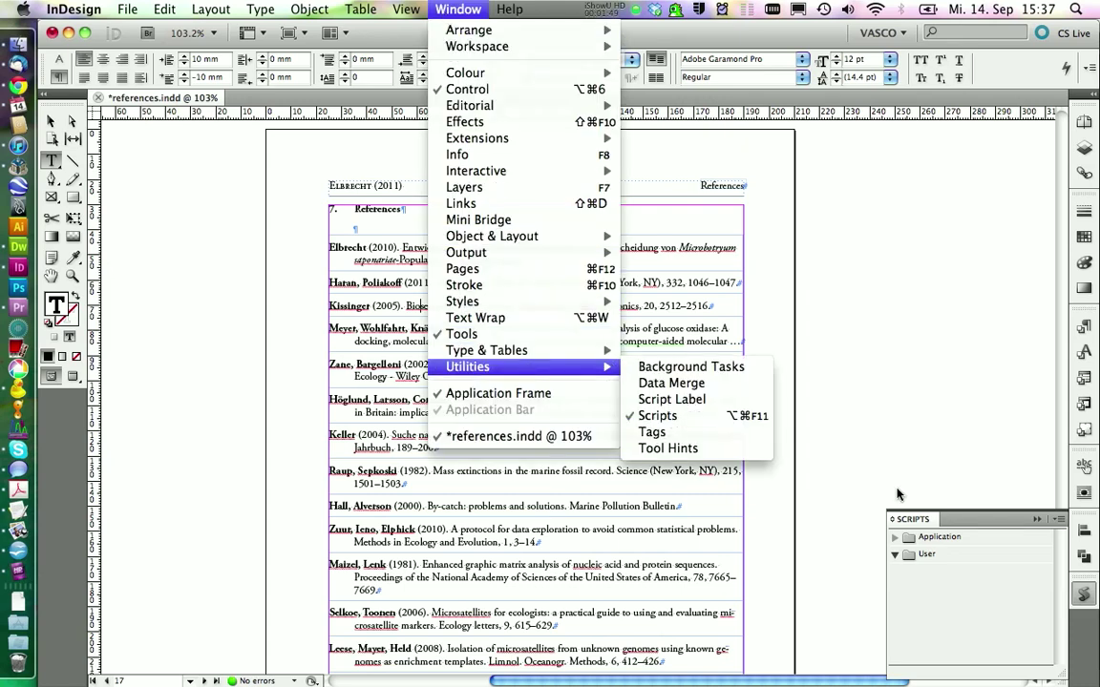
left_click(805, 483)
left_click(895, 539)
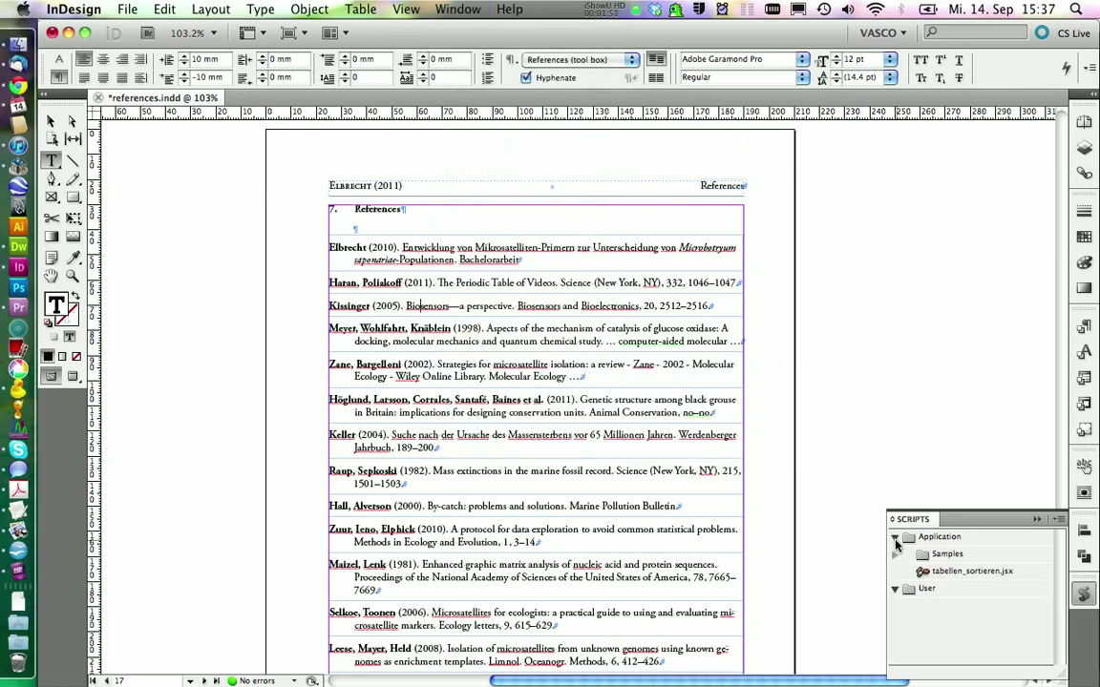
right_click(920, 571)
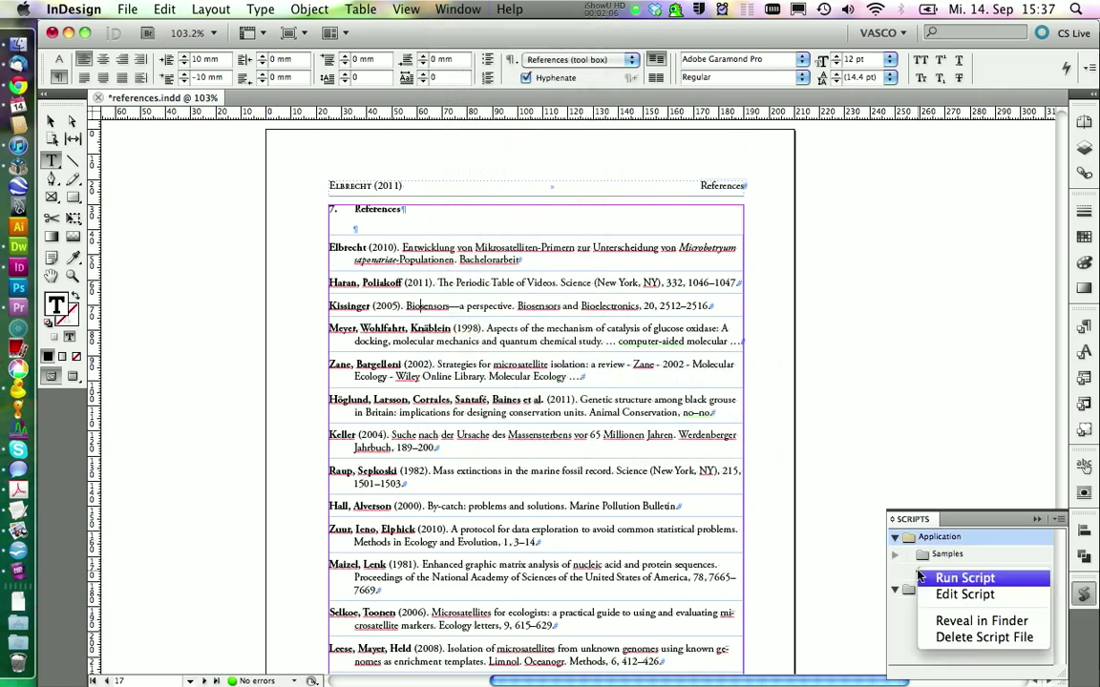
left_click(943, 622)
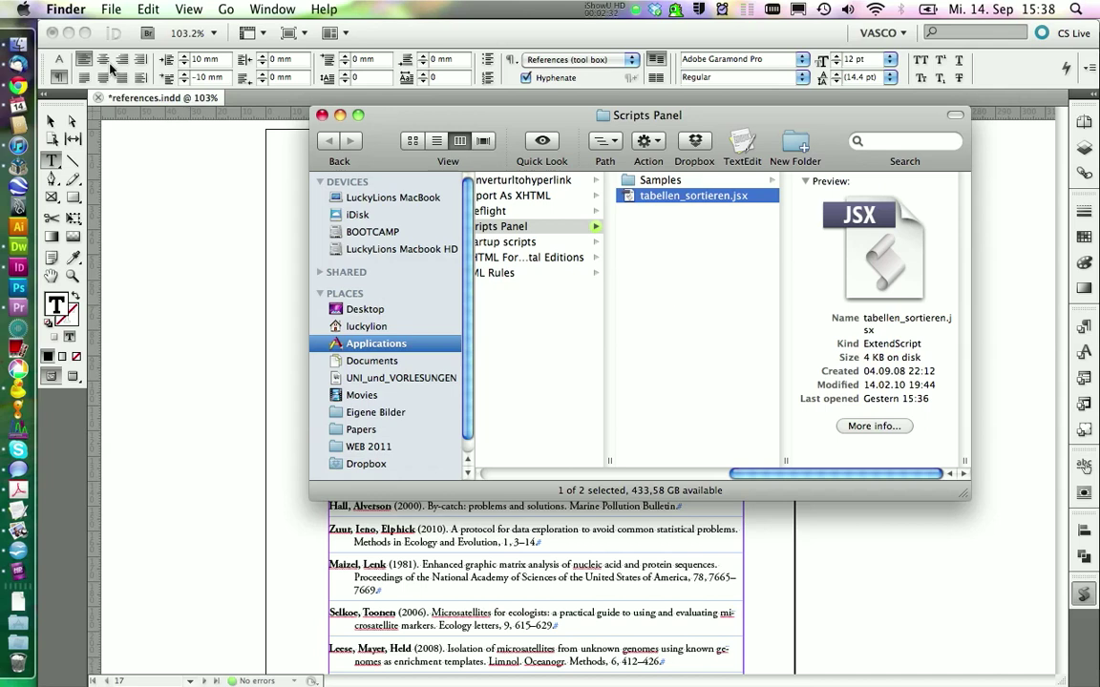
Switch to the Sort tables documentation page for the tabellen_sortieren script
left_click(18, 86)
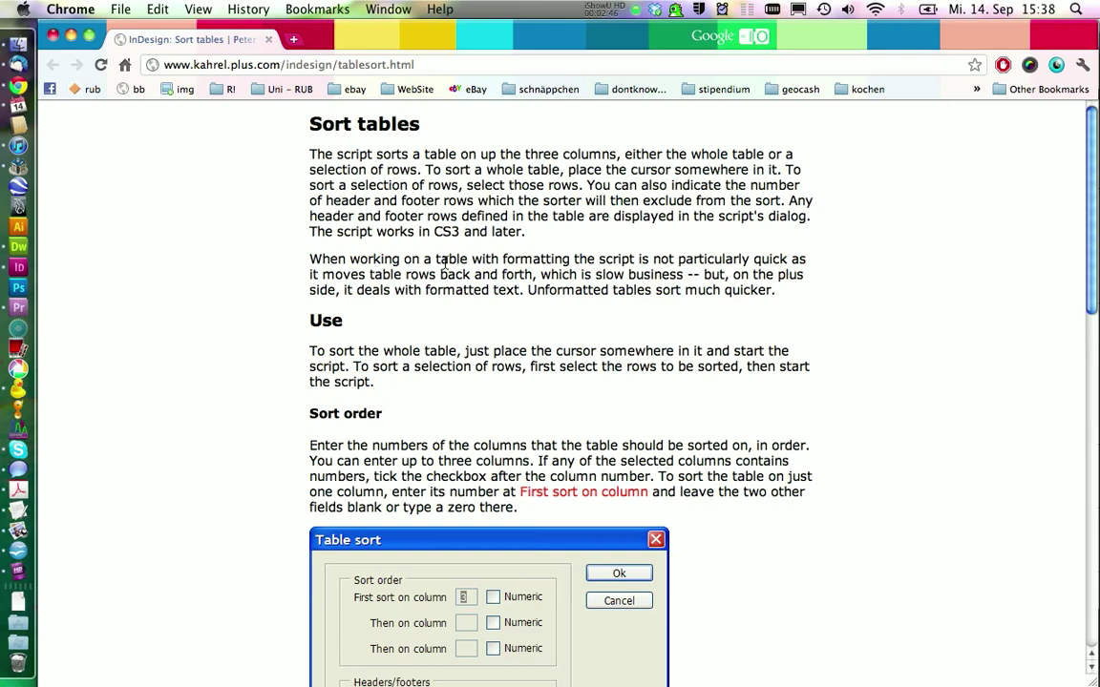
Show the tablesort.jsx source on the Sort tables page and save it to the Desktop as tablesort.txt
scroll(444, 260, "down", 5)
scroll(445, 263, "down", 5)
scroll(447, 266, "down", 5)
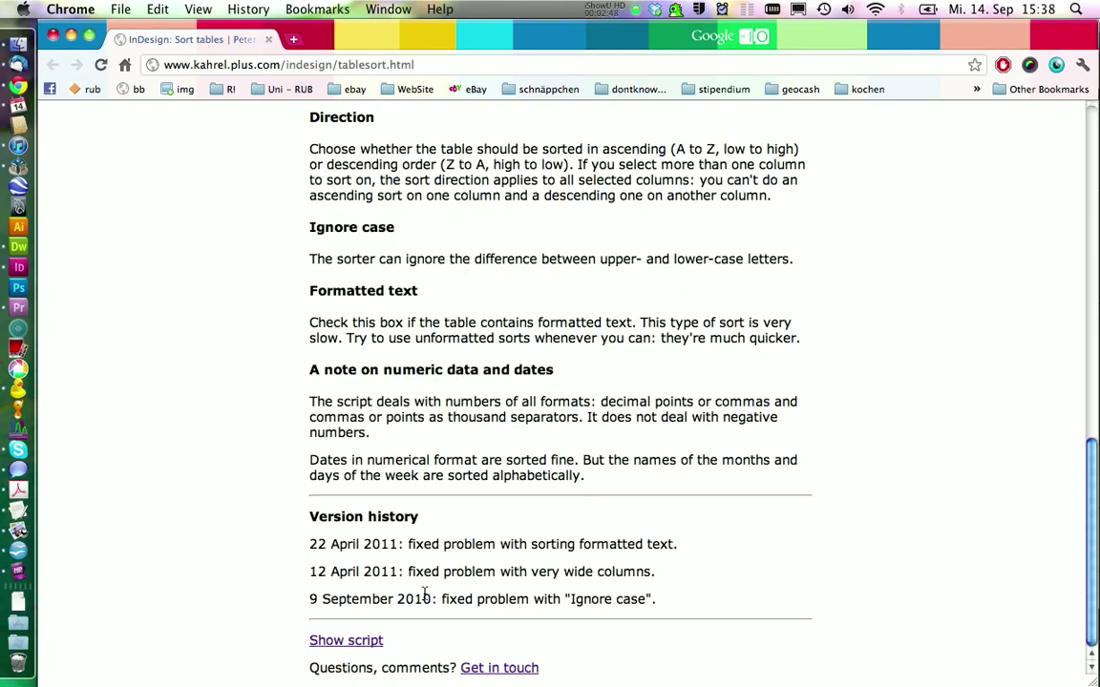
left_click(325, 643)
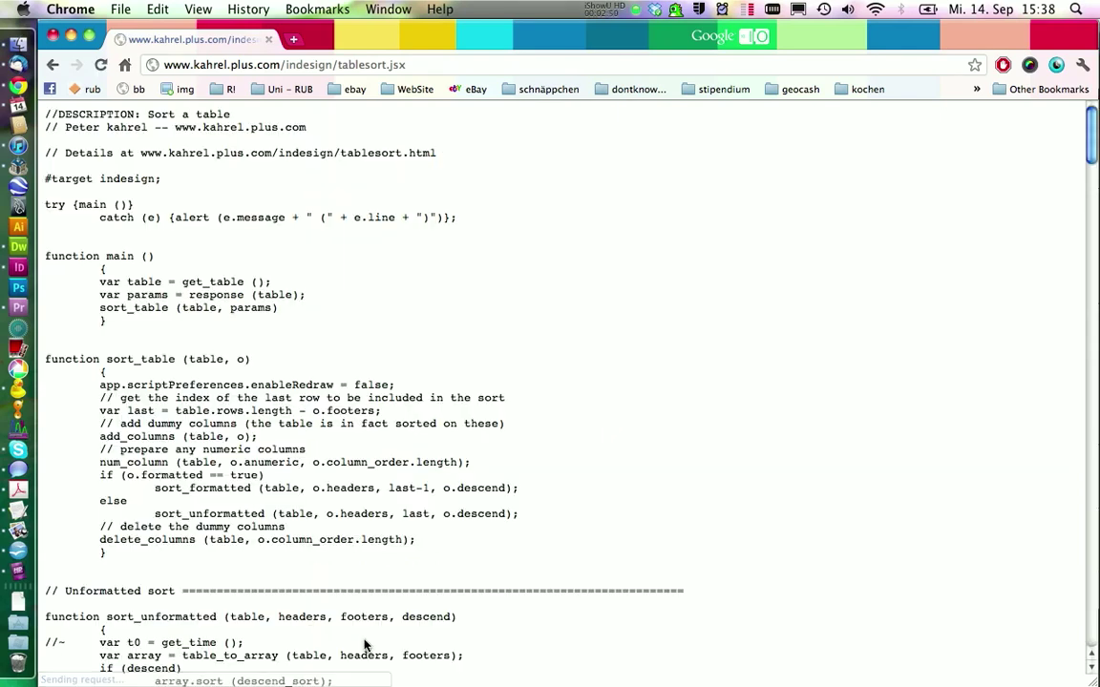
left_click(120, 8)
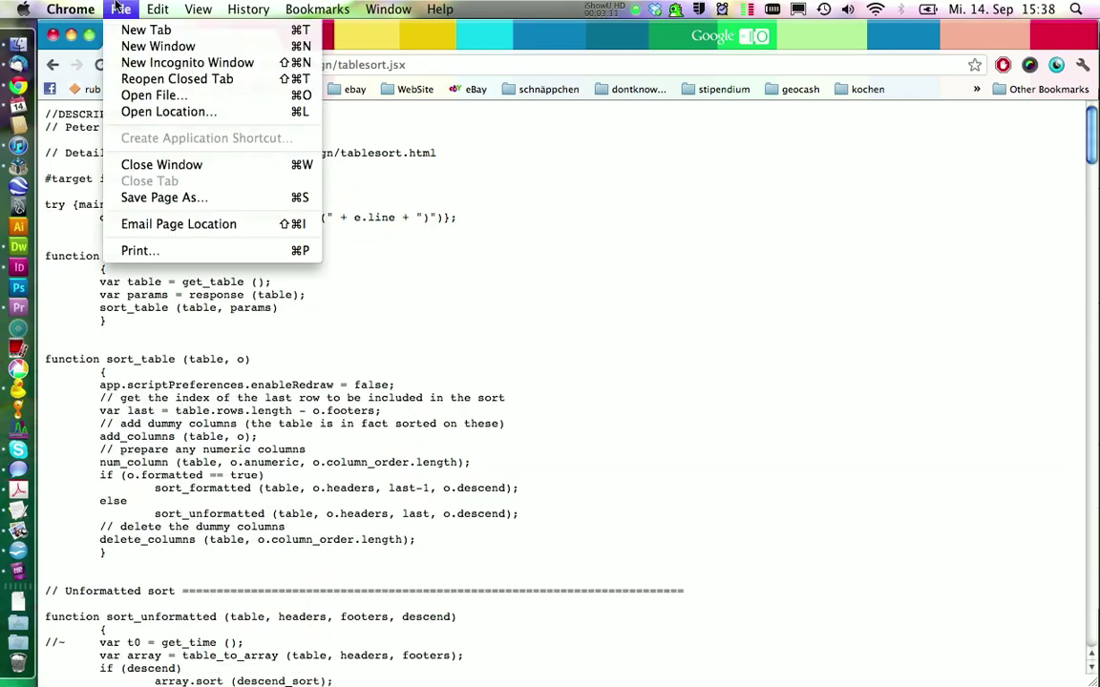
left_click(172, 201)
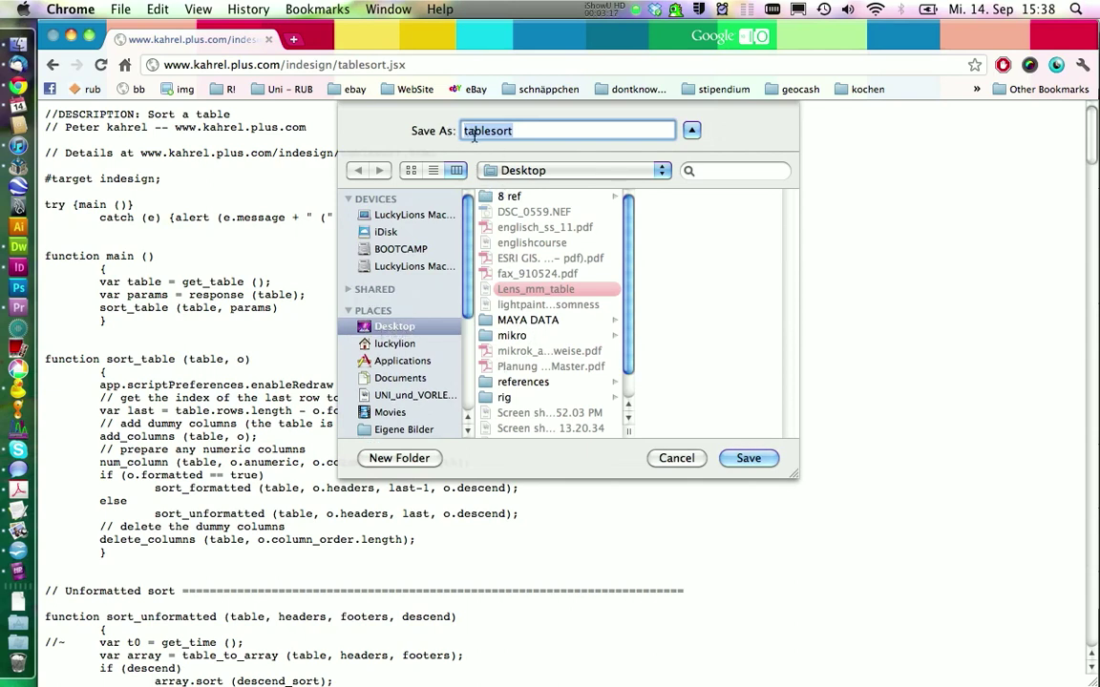
left_click(747, 459)
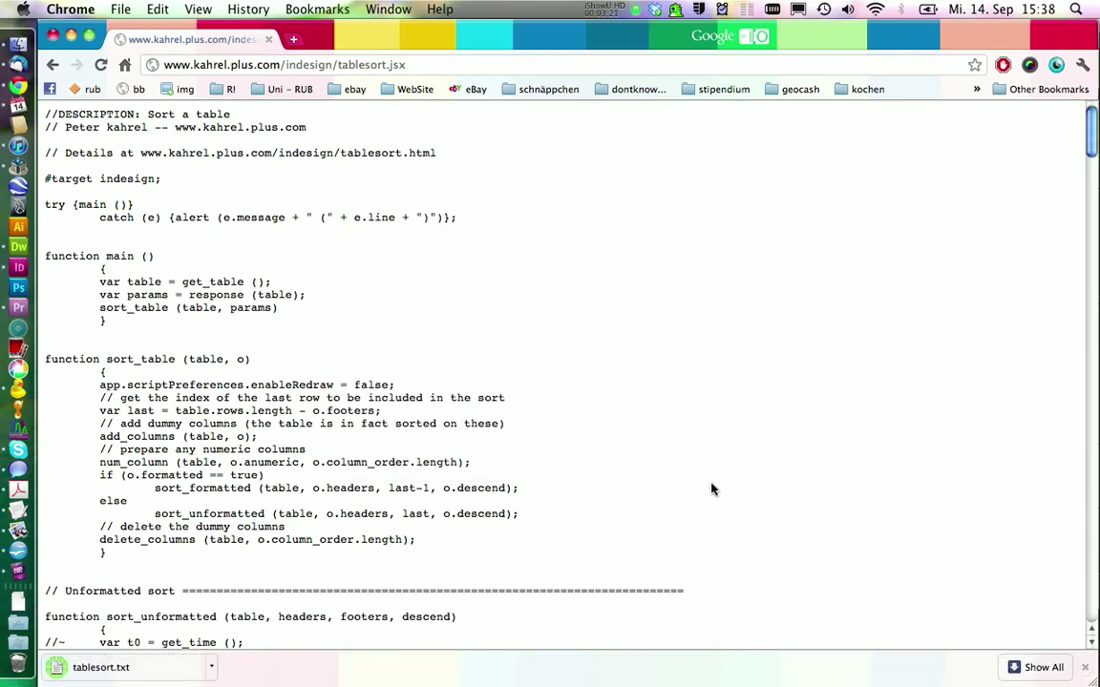
Move tablesort.txt from the Desktop into the Scripts Panel folder
key("F11")
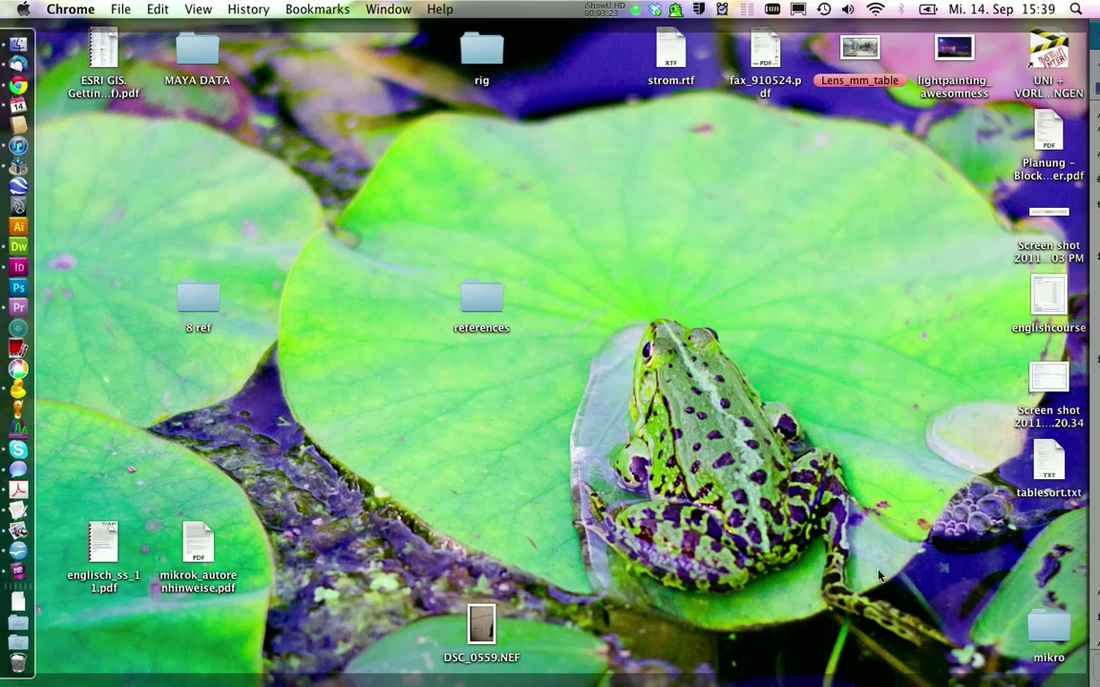
left_click_drag(1017, 482, 827, 478)
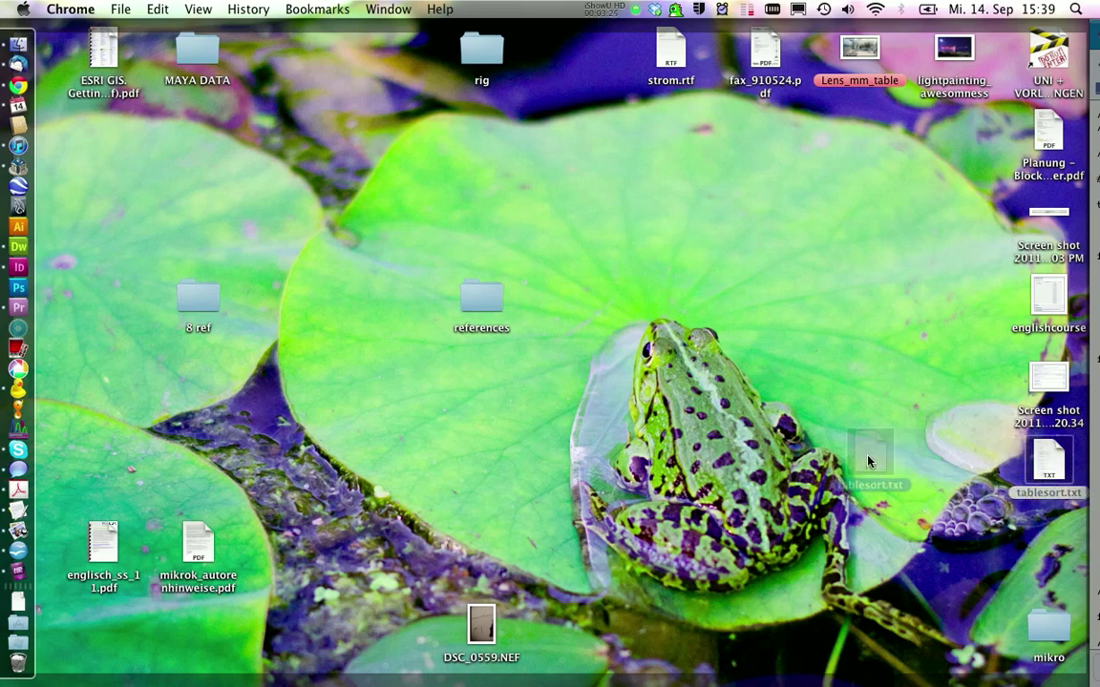
double_click(826, 477)
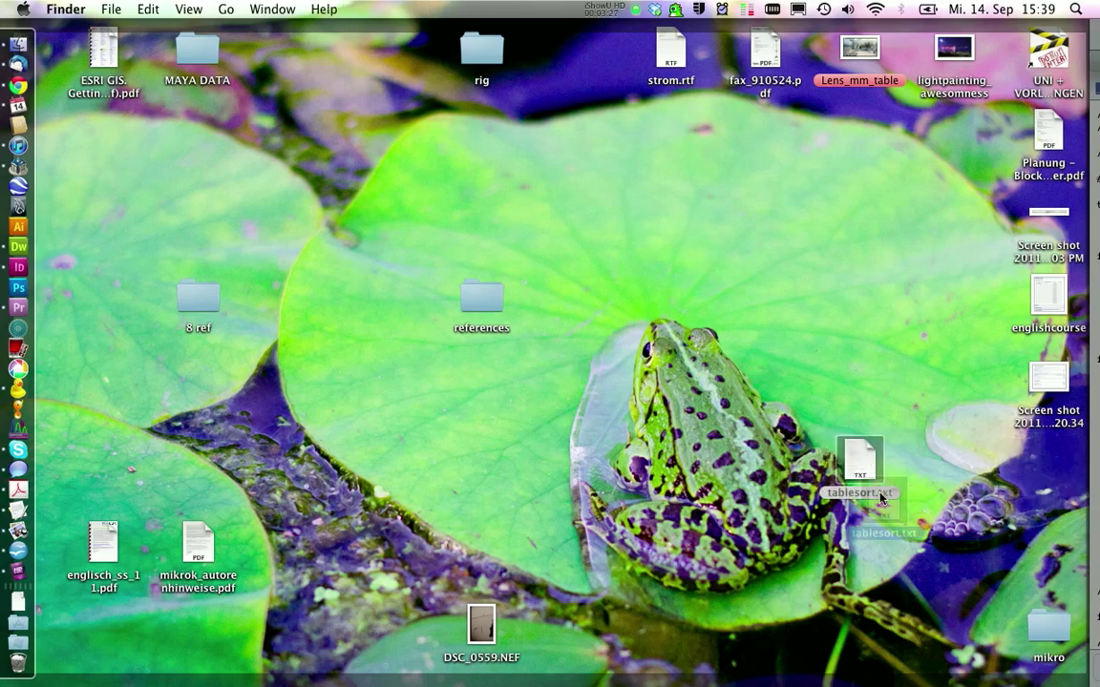
key("F11")
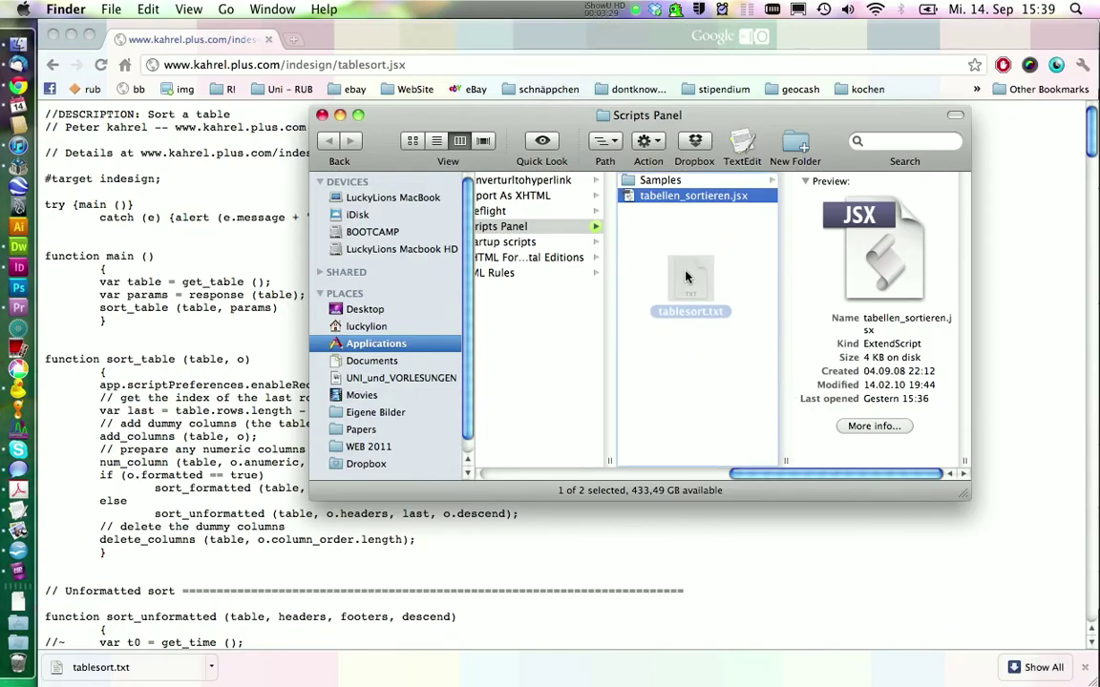
left_click_drag(855, 461, 684, 270)
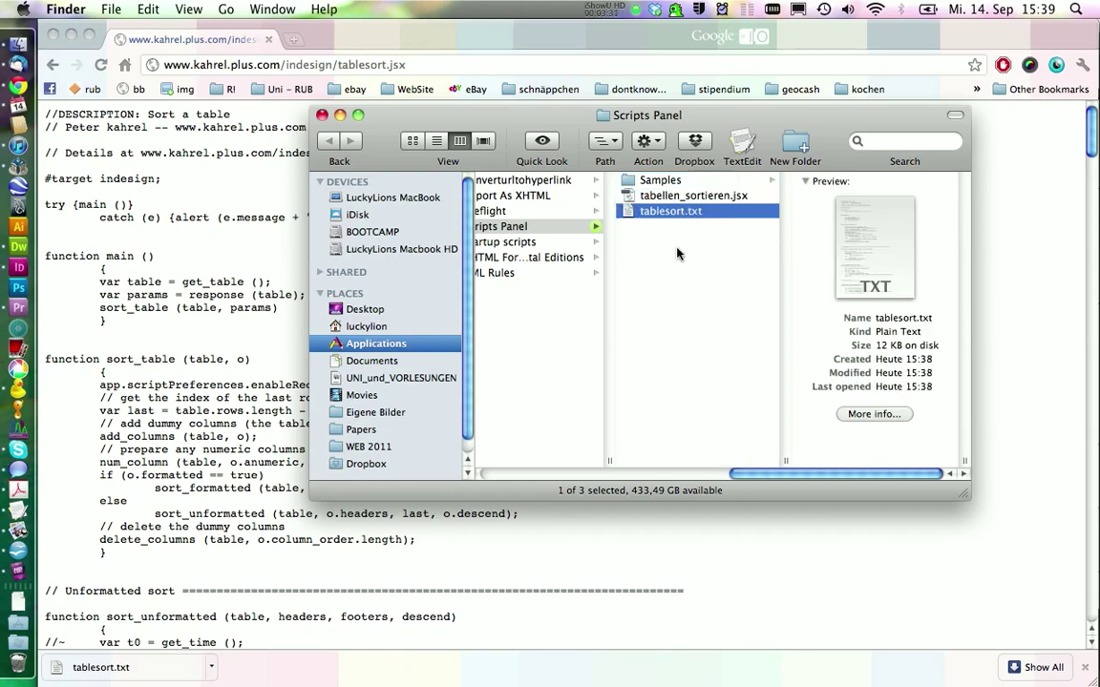
Rename the file to tablesort.jsx, accepting the .jsx extension
left_click(688, 214)
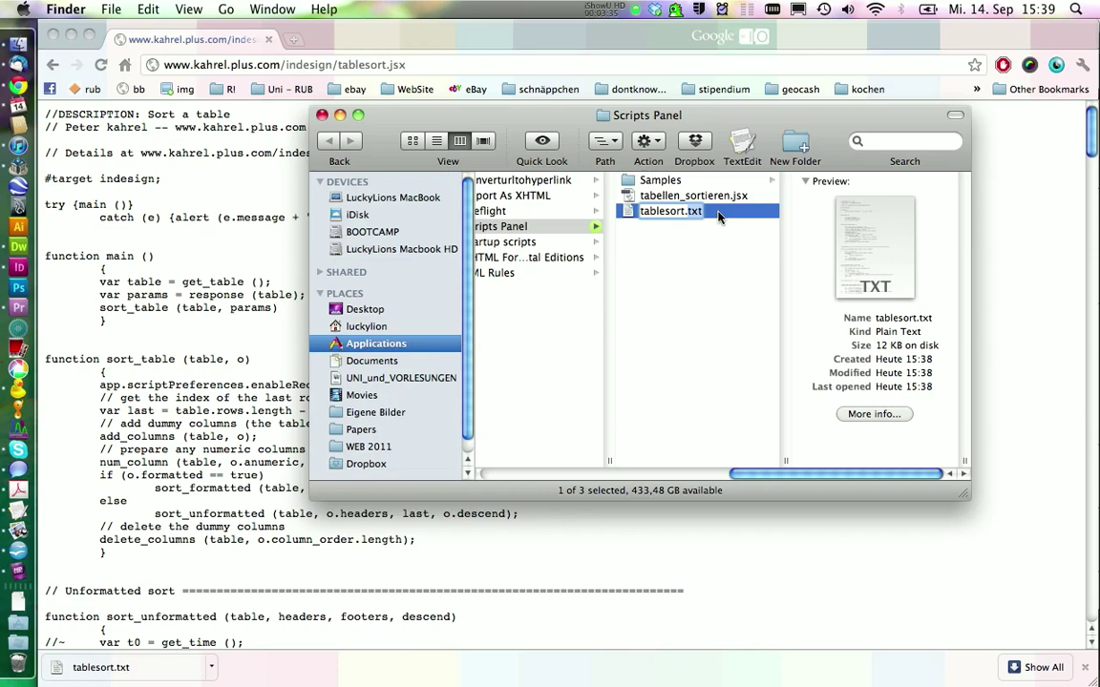
type("js")
key("Return")
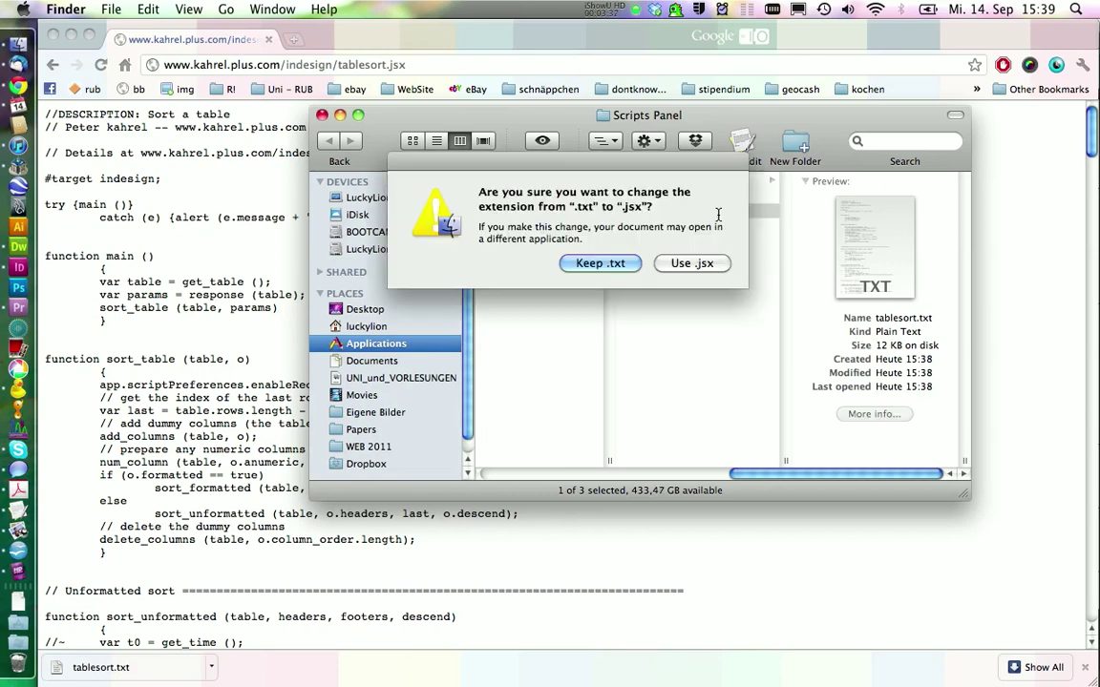
left_click(676, 265)
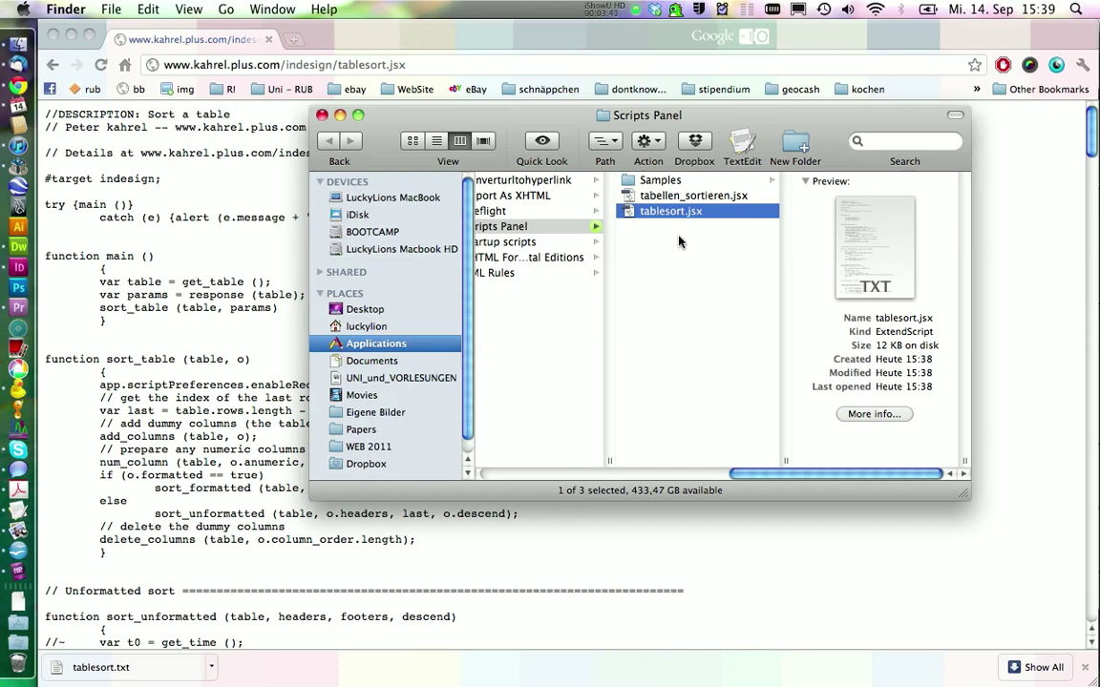
Move the old tabellen_sortieren.jsx script to the Trash
left_click(645, 197)
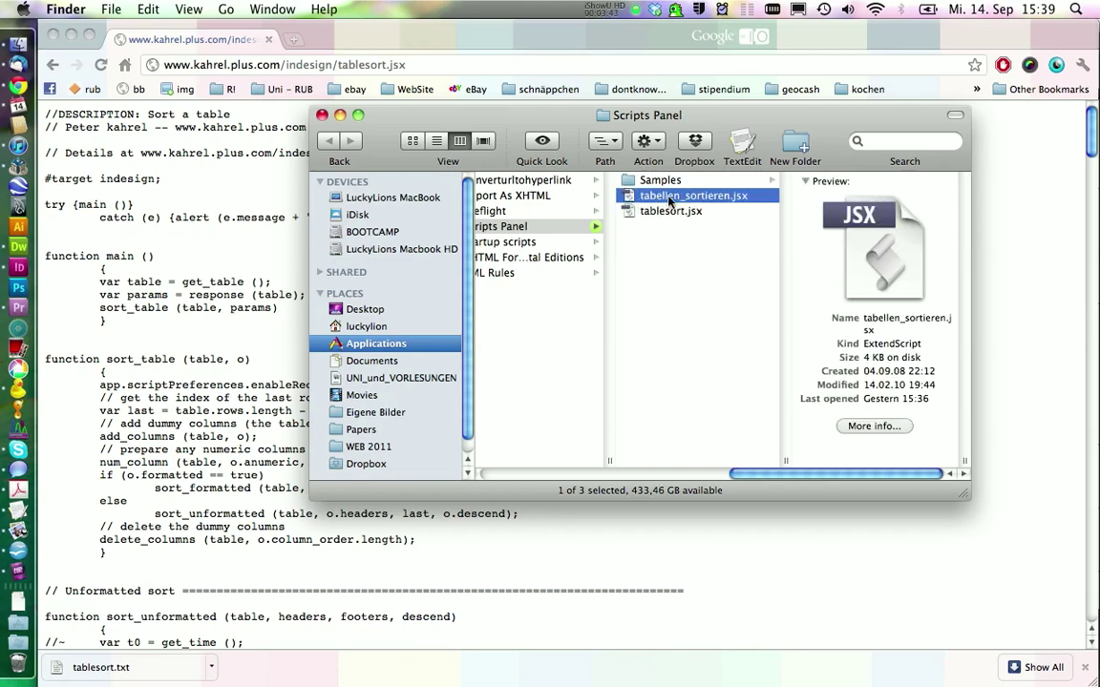
right_click(671, 200)
left_click(717, 247)
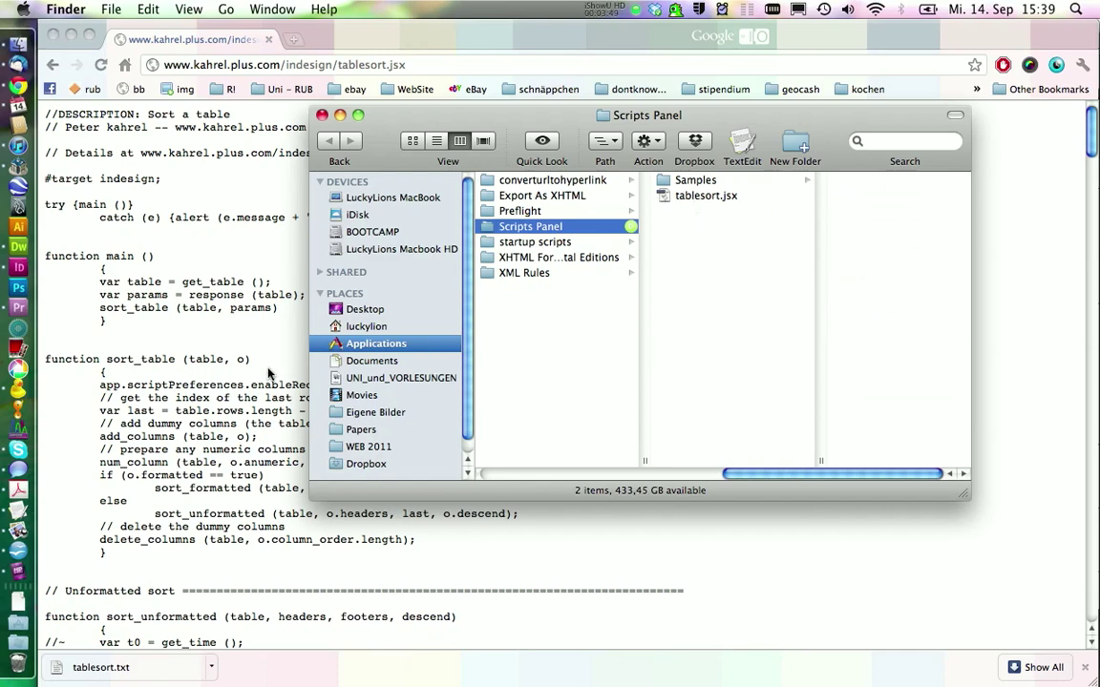
left_click(18, 270)
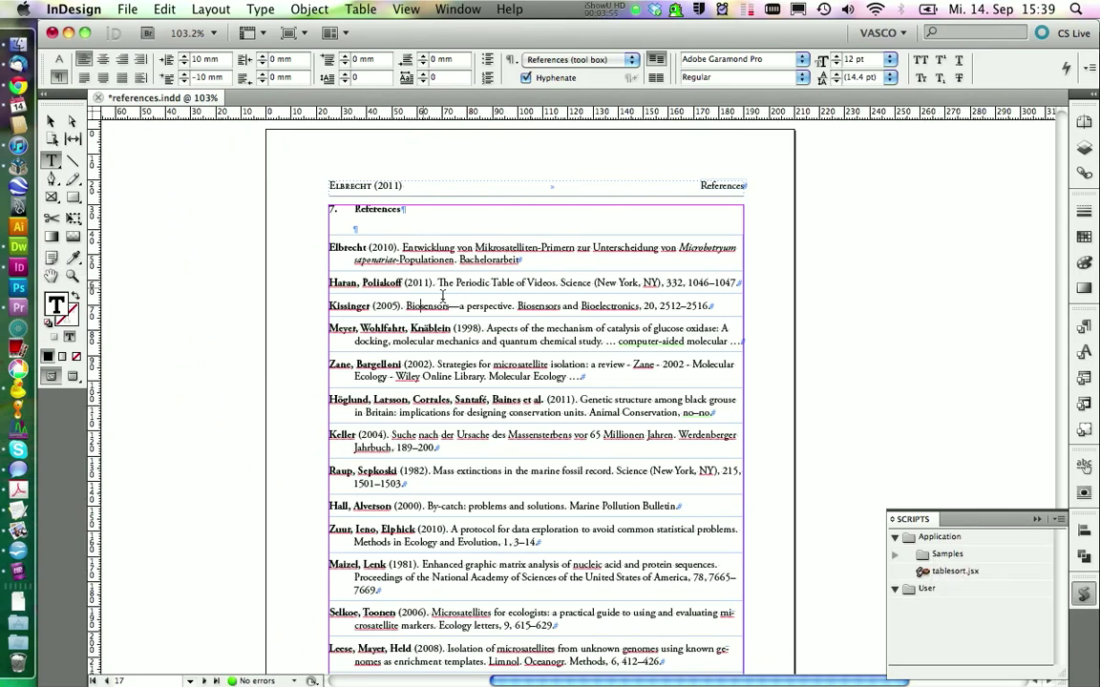
Run tablesort.jsx to sort the reference table alphabetically
left_click(947, 571)
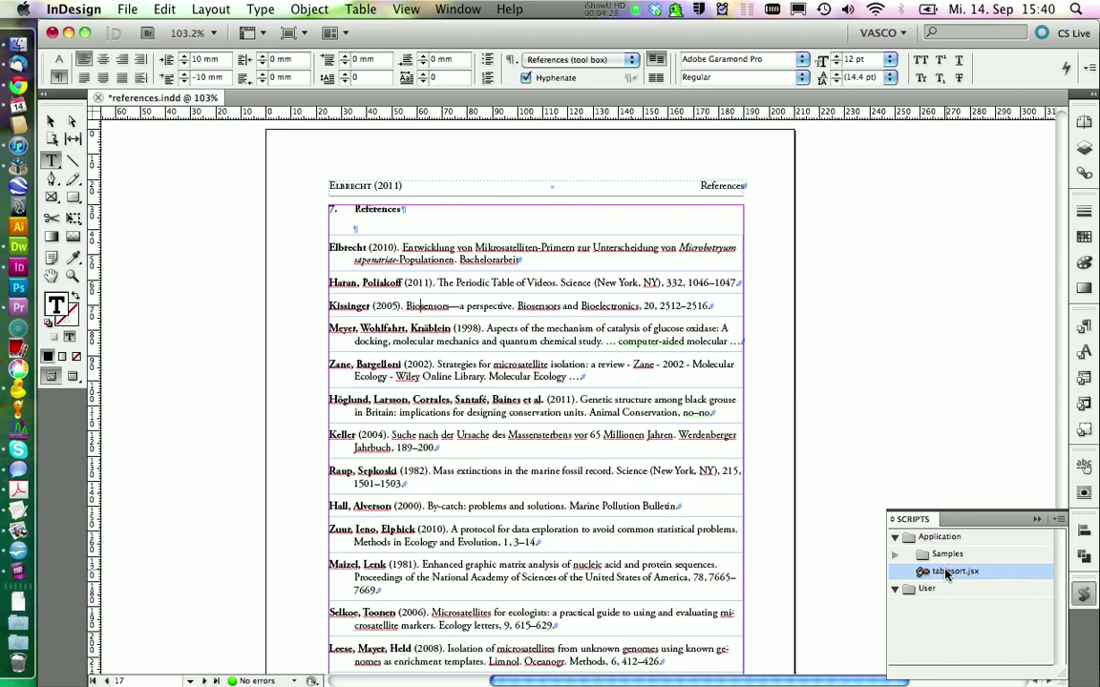
double_click(947, 571)
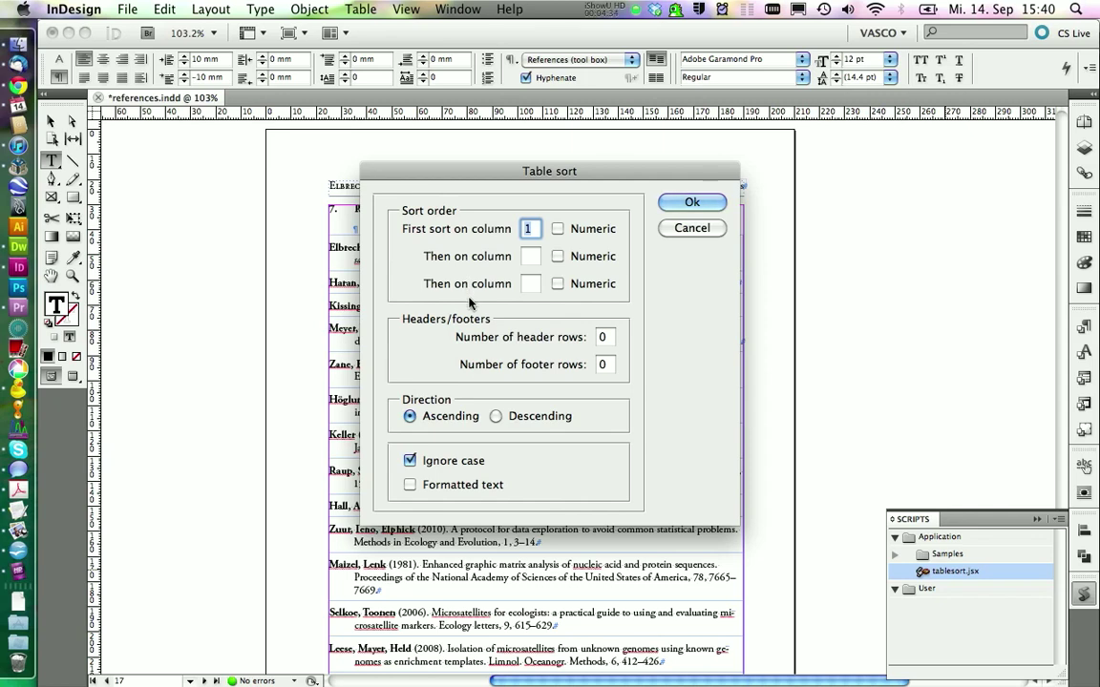
left_click(671, 203)
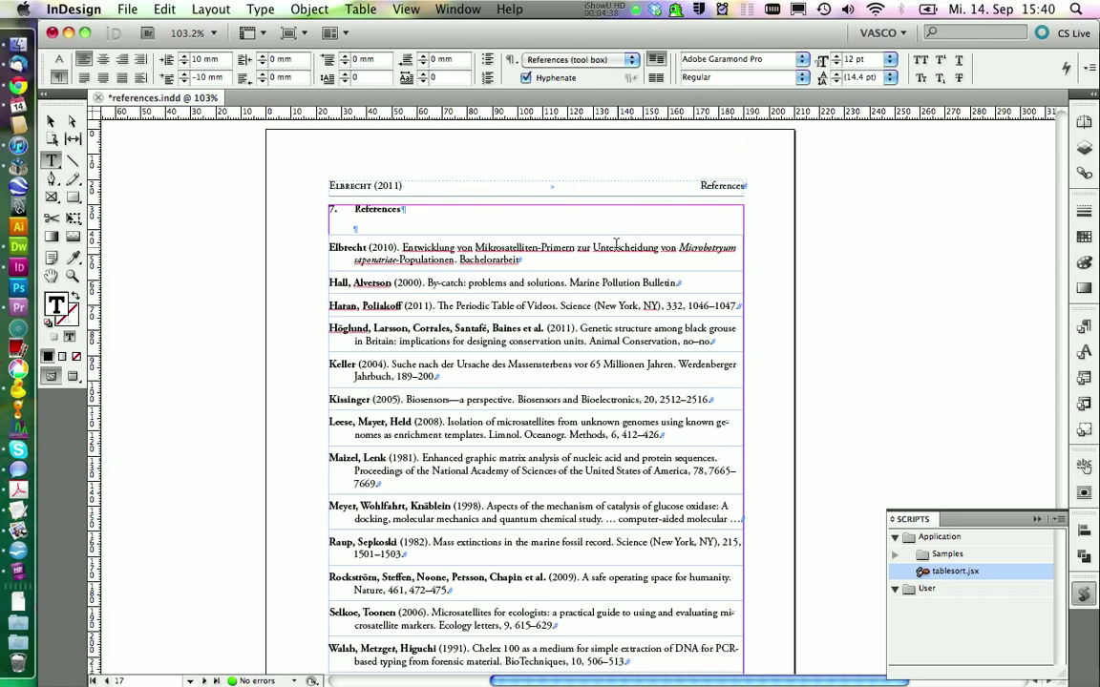
scroll(460, 334, "down", 3)
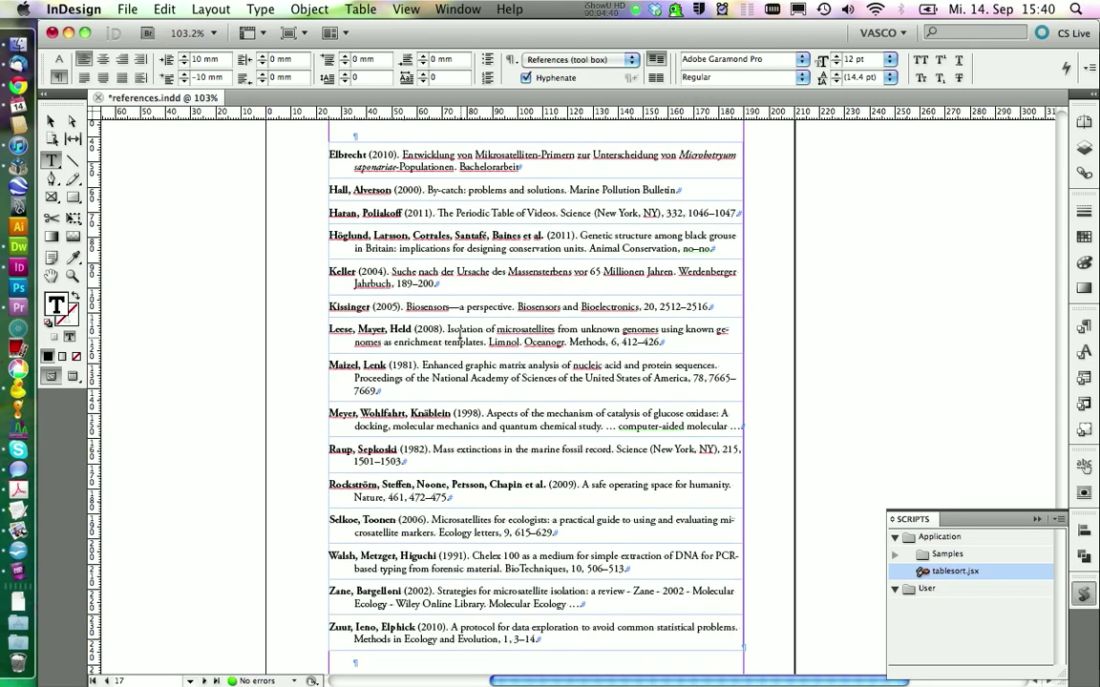
scroll(460, 334, "up", 1)
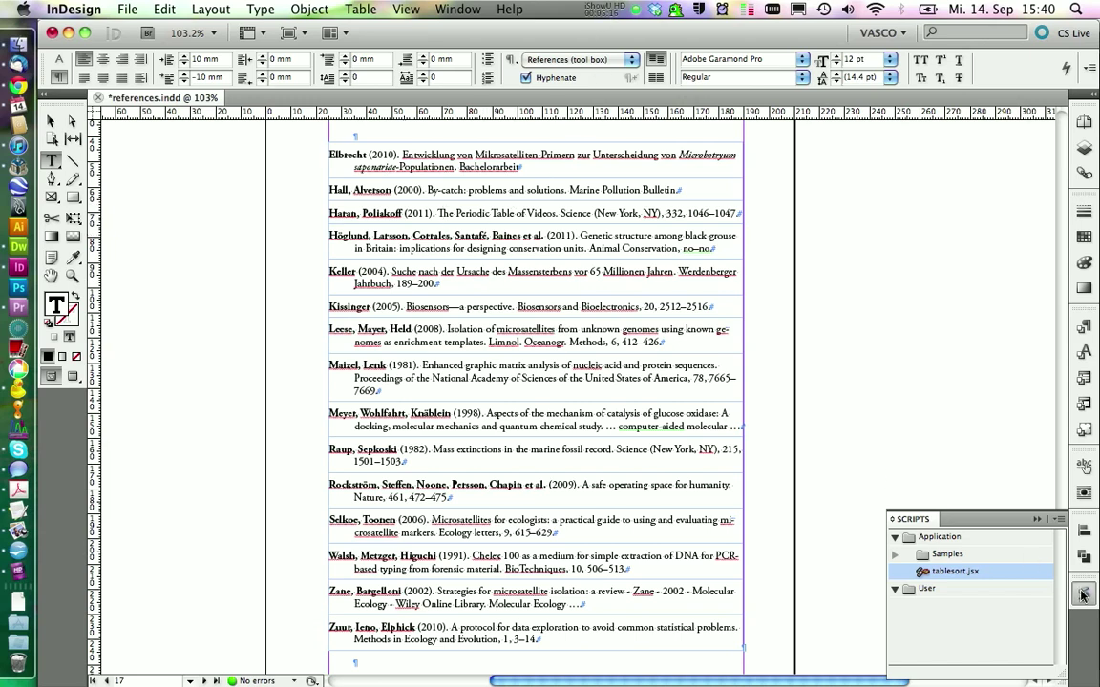
Switch to Preview screen mode and scroll through the sorted References page
left_click(72, 377)
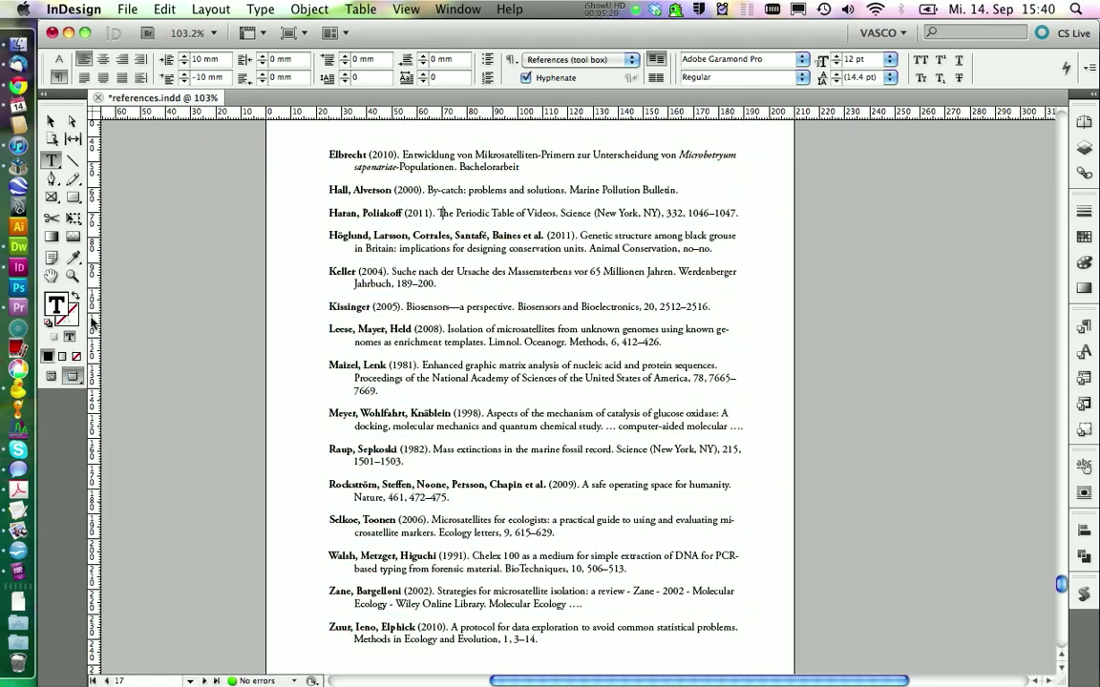
scroll(157, 305, "up", 3)
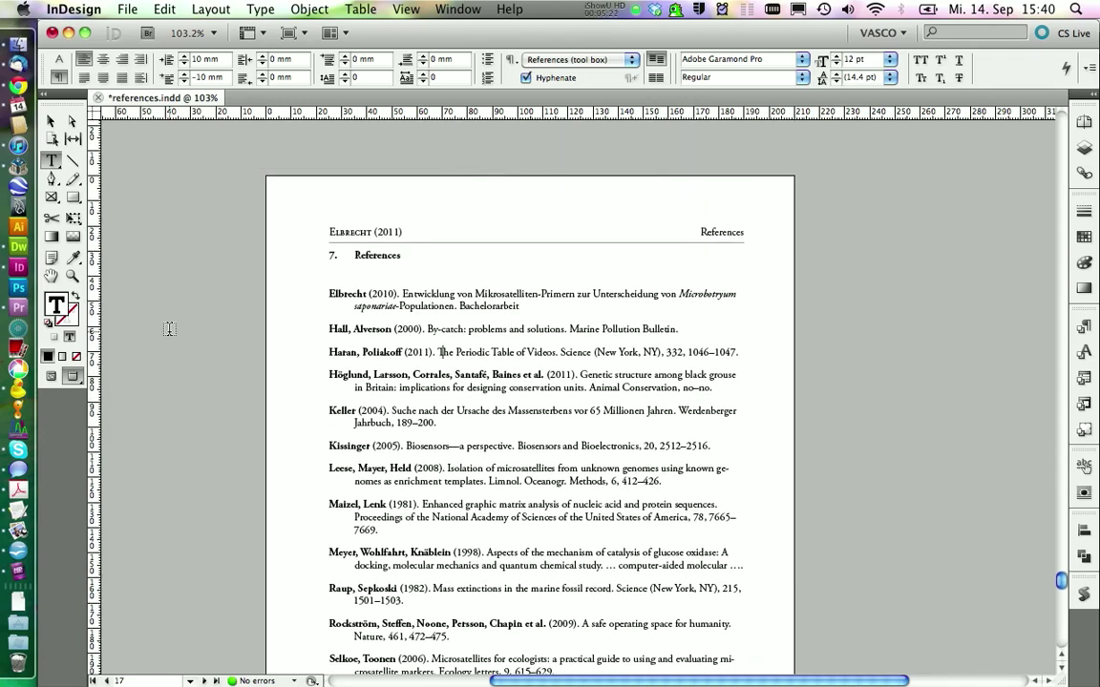
scroll(169, 328, "down", 4)
scroll(169, 329, "up", 2)
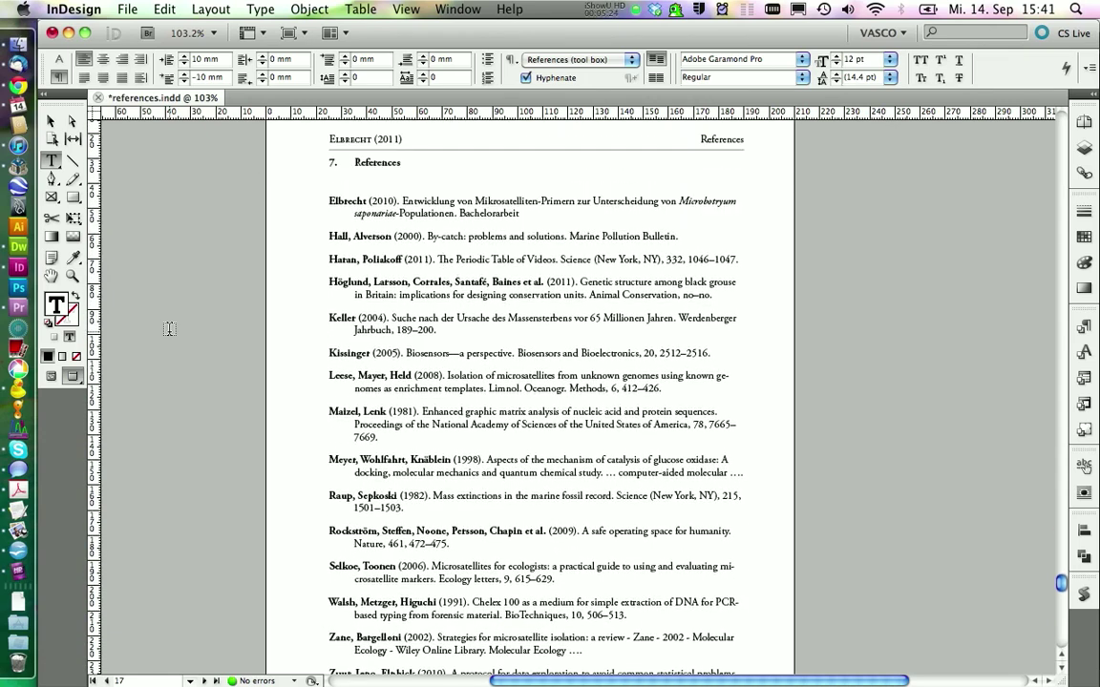
scroll(169, 329, "down", 3)
scroll(169, 329, "up", 4)
scroll(169, 328, "up", 1)
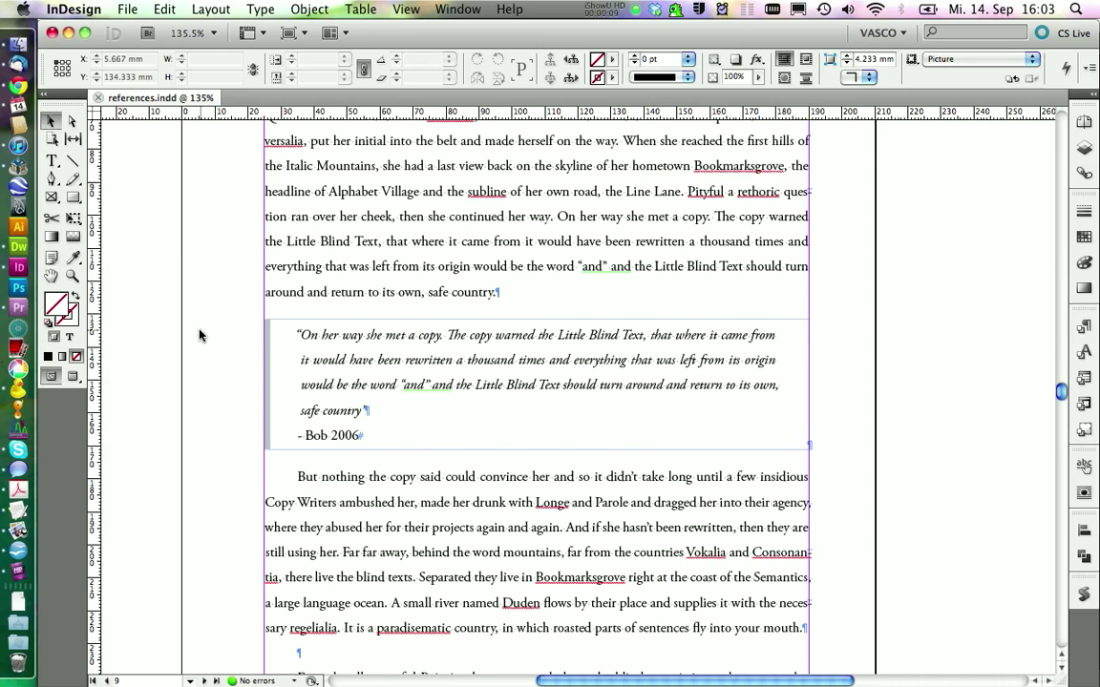
Apply the reff small-caps character style to Bob in the 'Bob 2006' attribution
key("t")
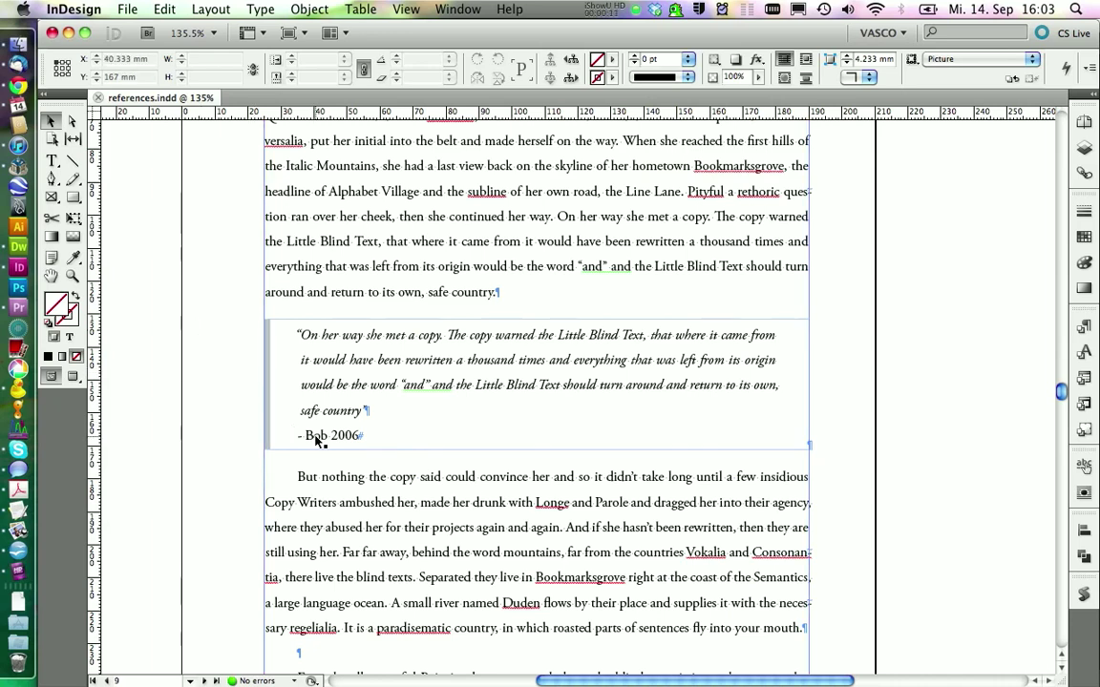
left_click(315, 435)
double_click(315, 435)
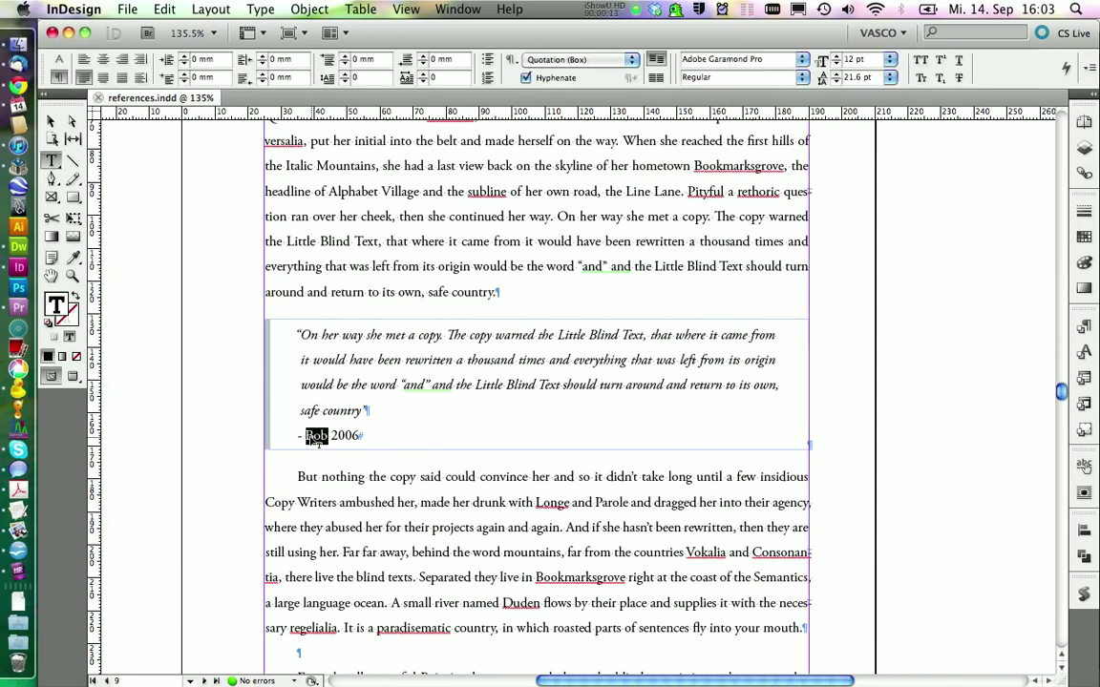
left_click(1082, 354)
left_click(934, 444)
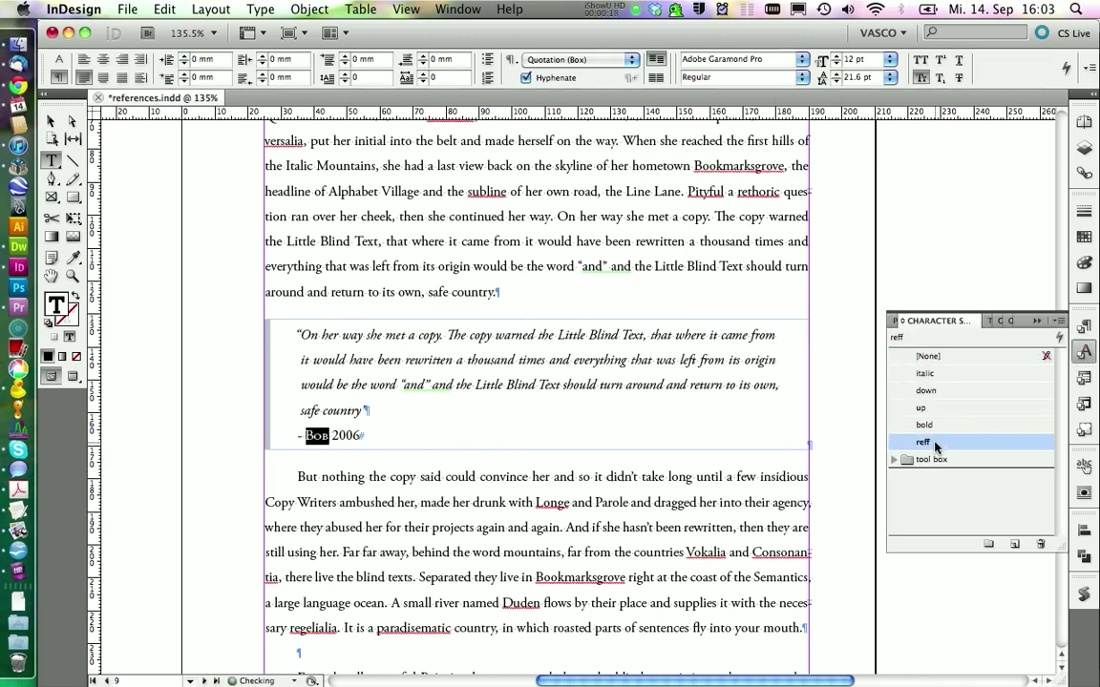
Add the citation '(Name 2001)' after 'still using her' in the body text
left_click(332, 431)
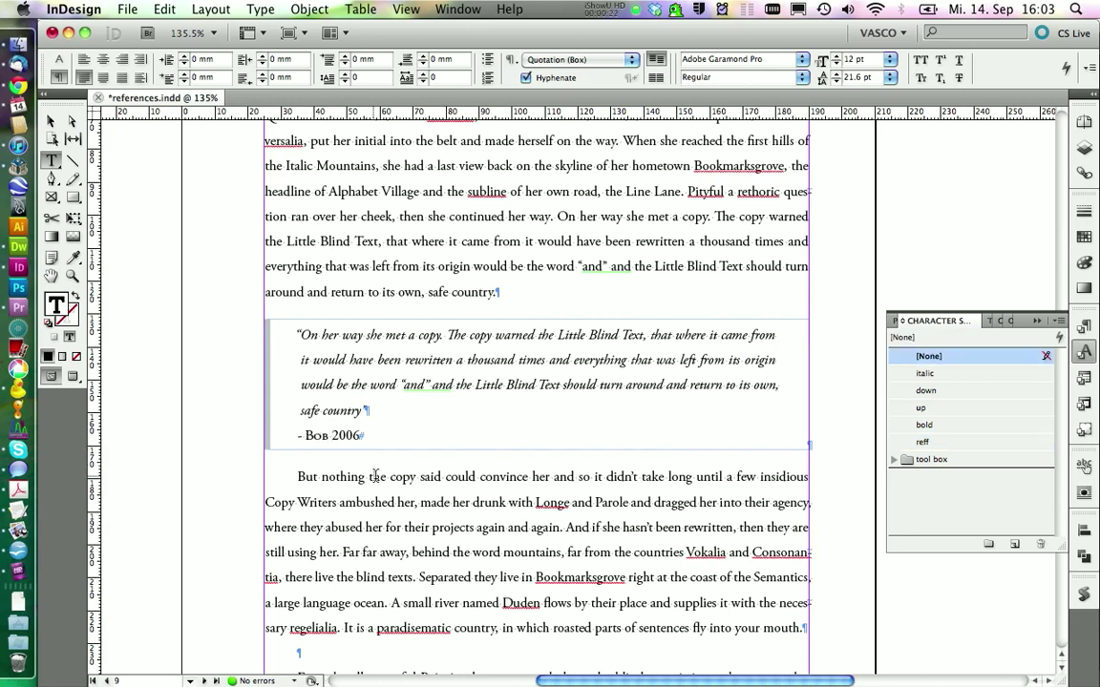
left_click(342, 559)
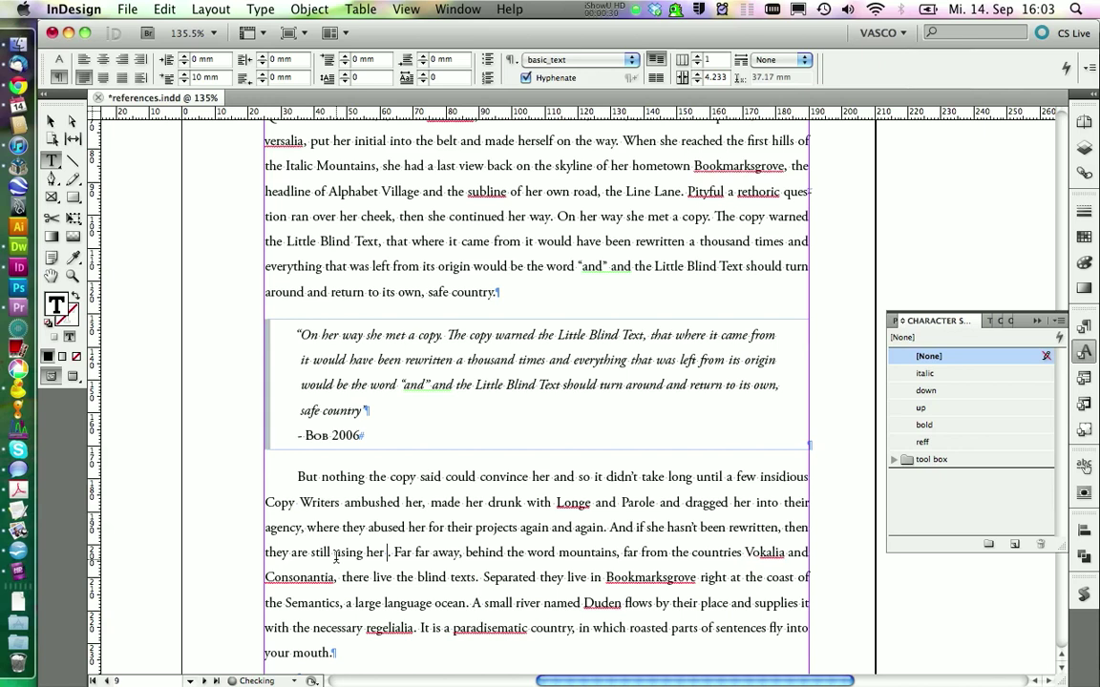
type("(Name ")
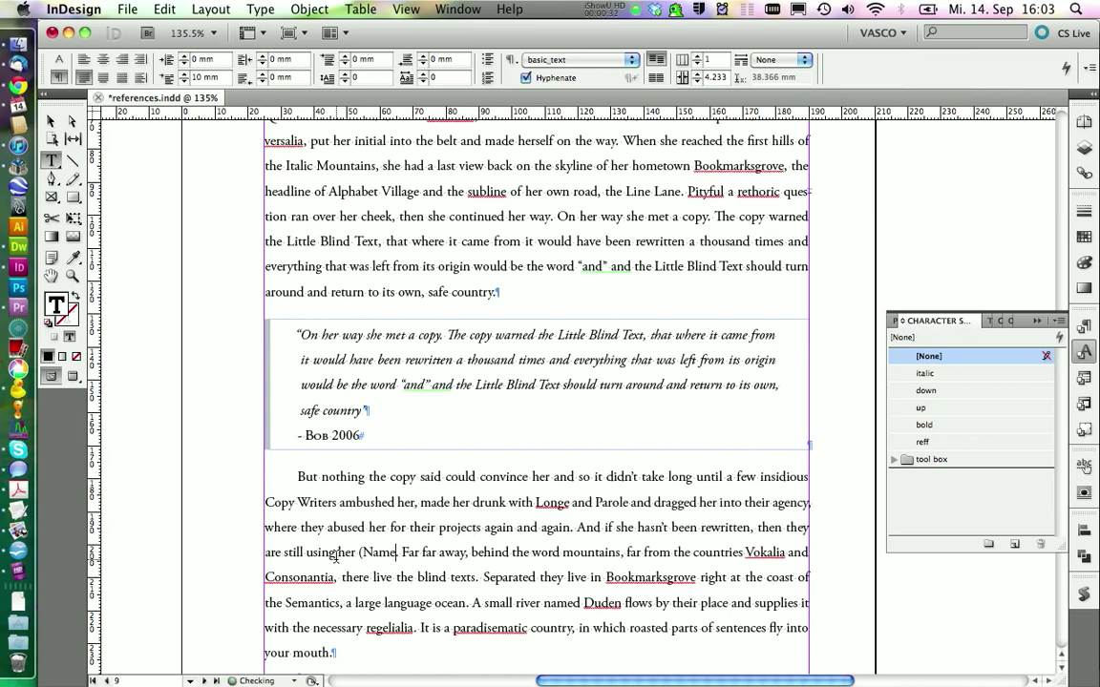
type("200")
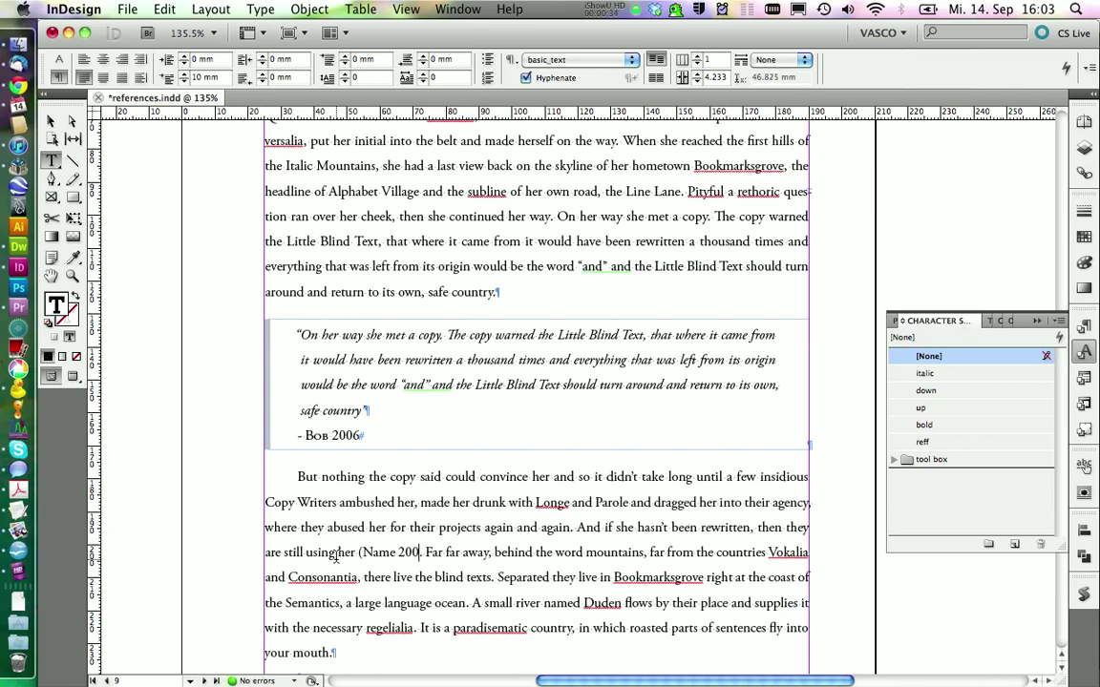
type("1")
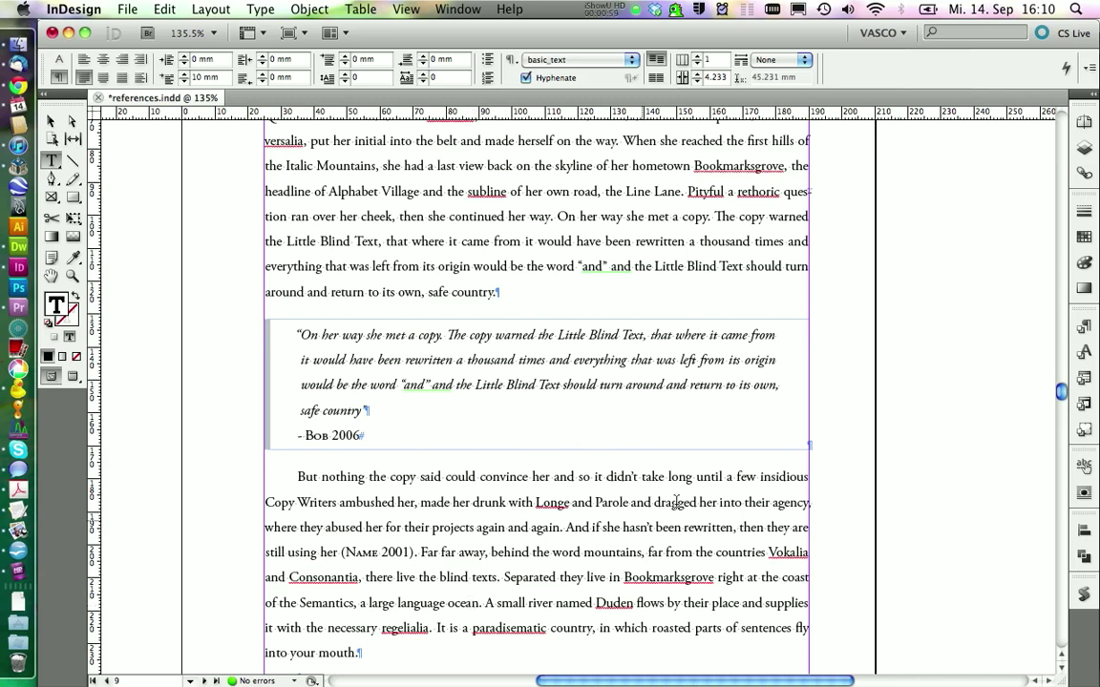
Show the Paragraph Styles, then Character Styles panel, with the cursor back in the citation
left_click(1085, 326)
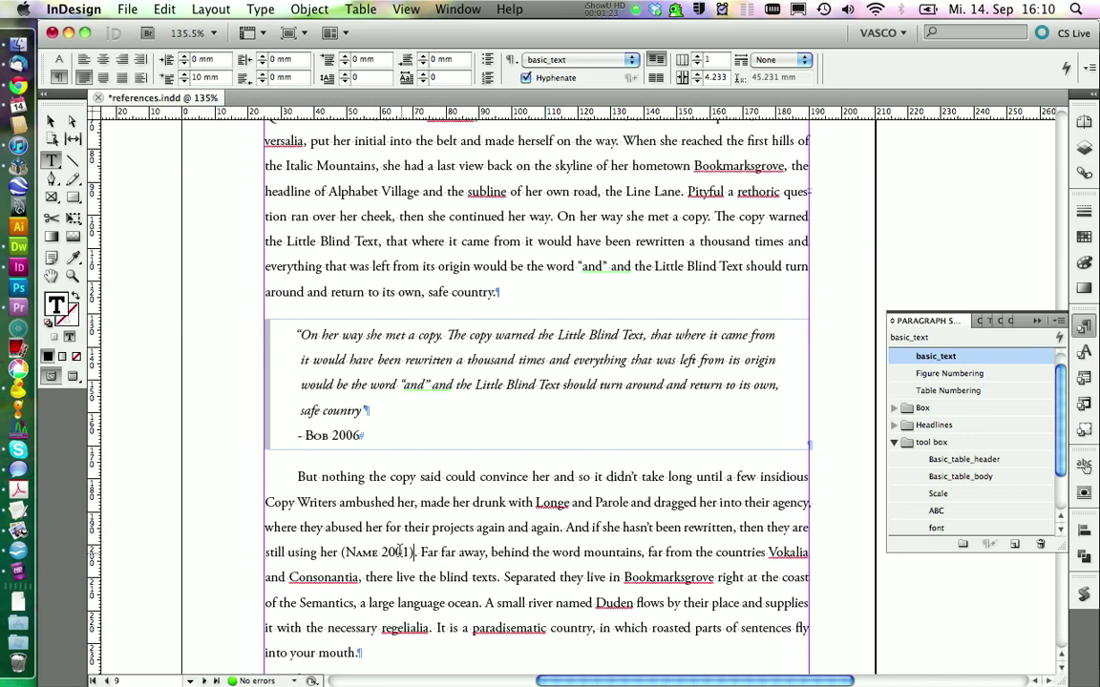
key("shift+F11")
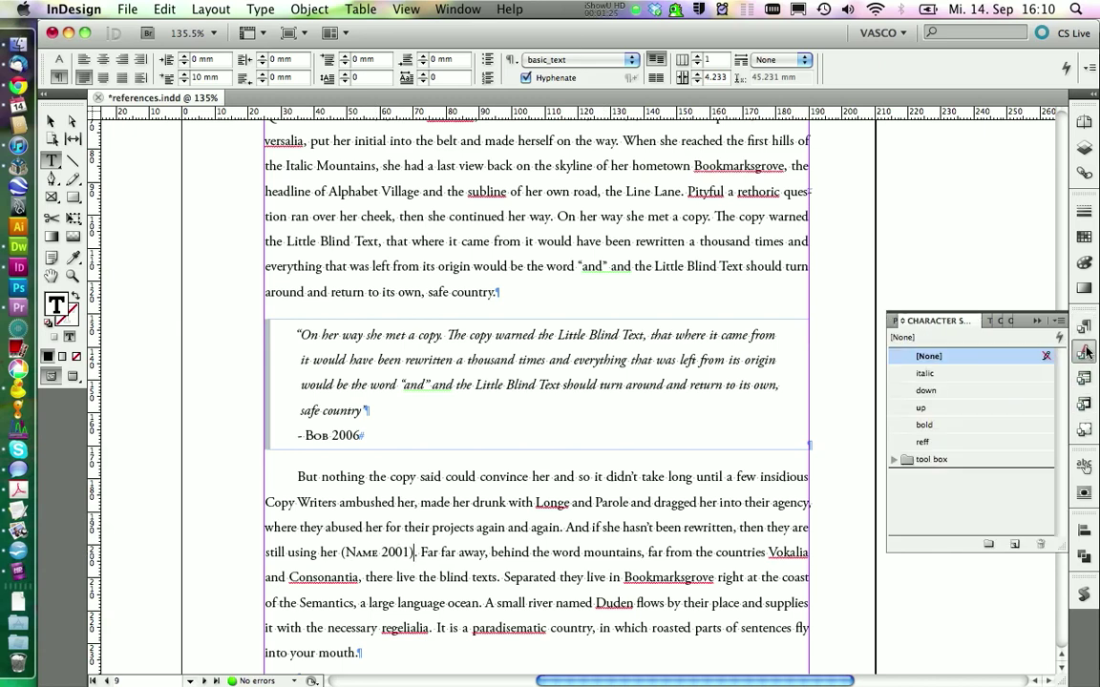
key("Left")
key("Left")
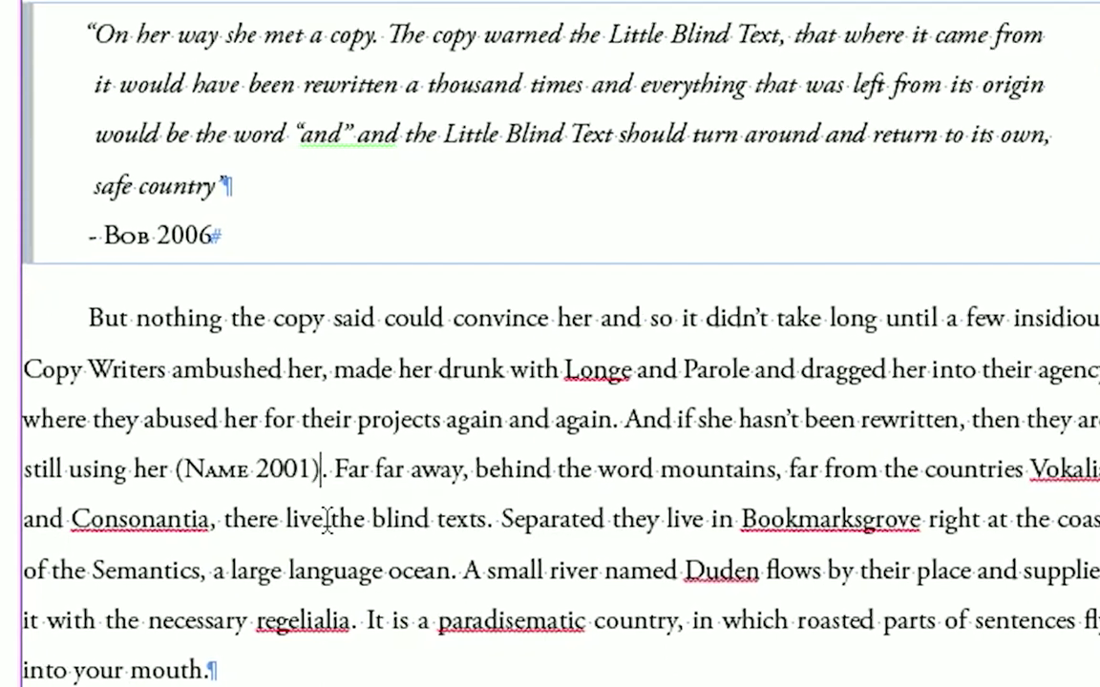
Insert '& Name' after Name, keeping the ampersand out of small caps
left_click(250, 469)
key("ctrl+shift+k")
type("&")
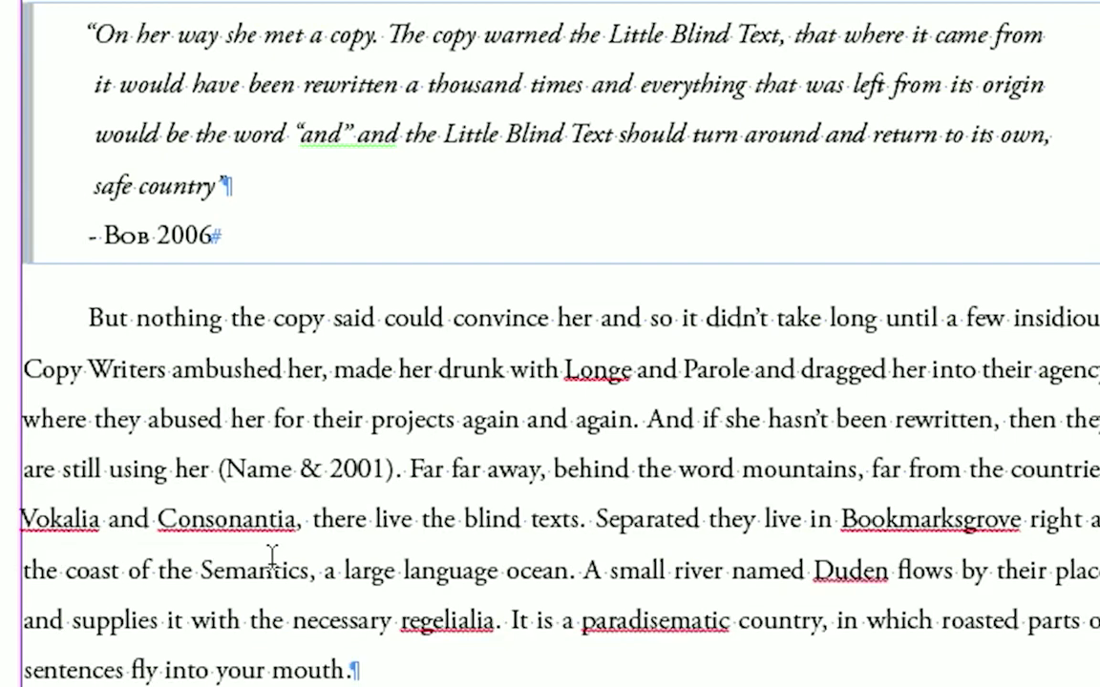
key("ctrl+shift+k")
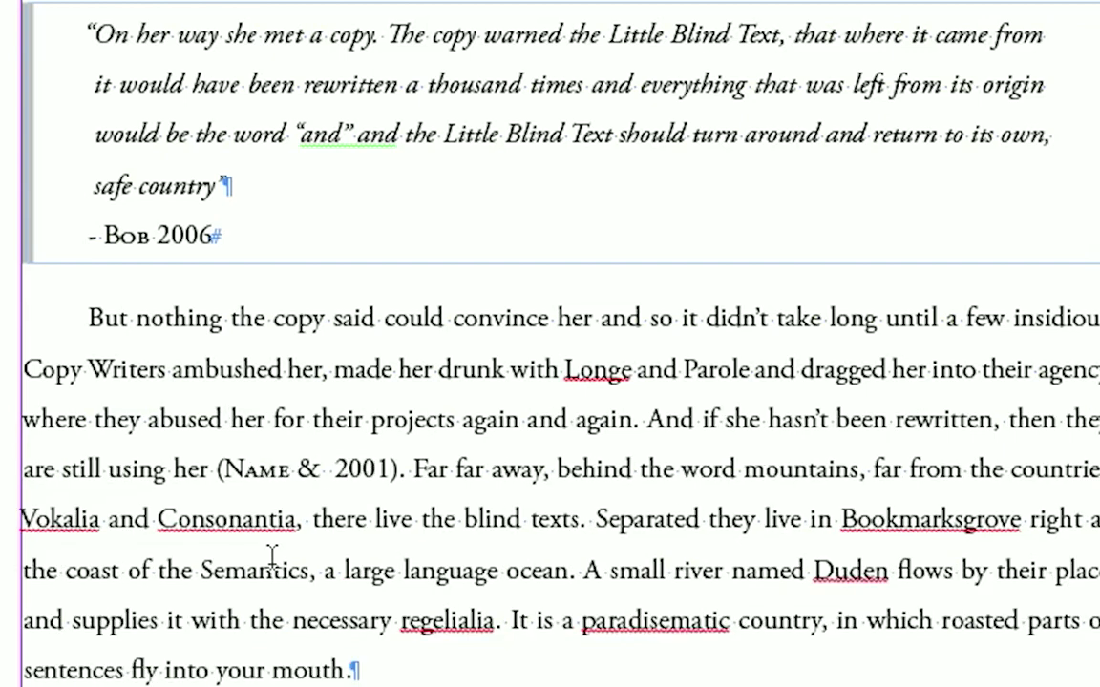
type("name")
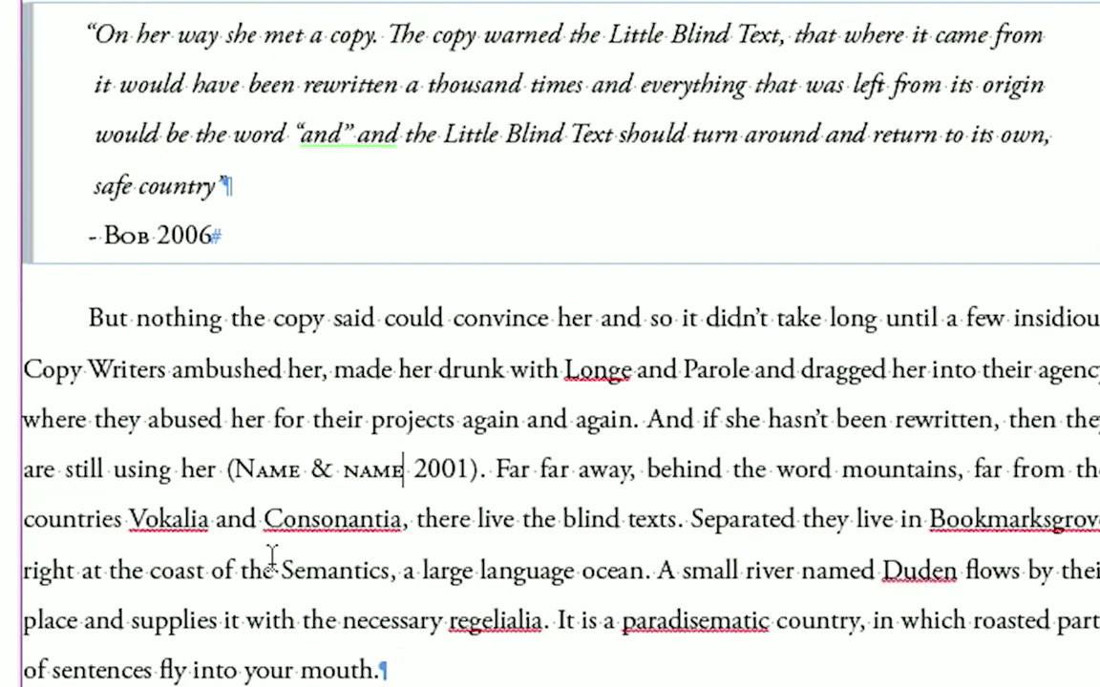
left_click_drag(342, 468, 355, 469)
type("N")
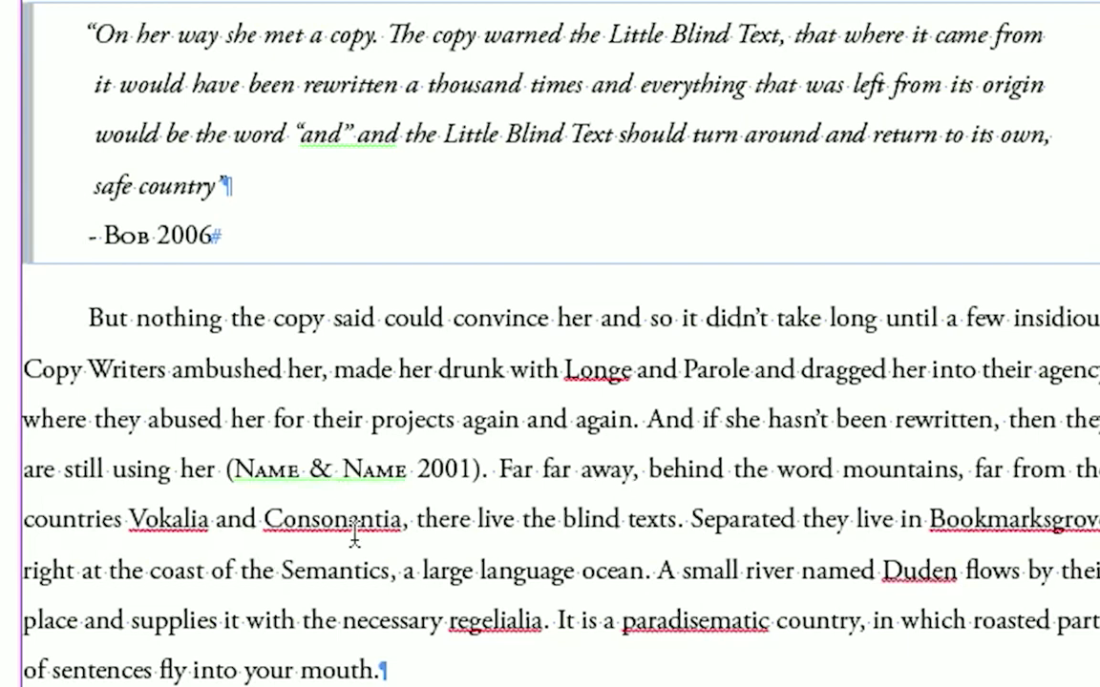
Replace '& Name' with 'et al.' and add ', Name 2003' to the citation
double_click(334, 471)
left_click_drag(336, 472, 406, 469)
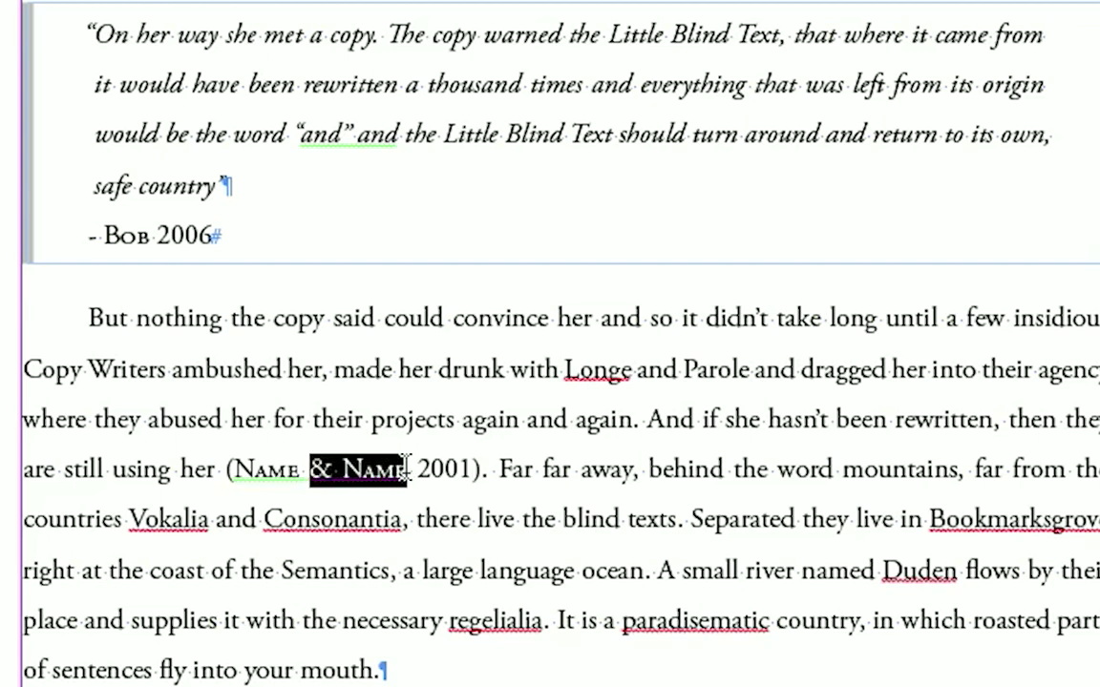
type("et a")
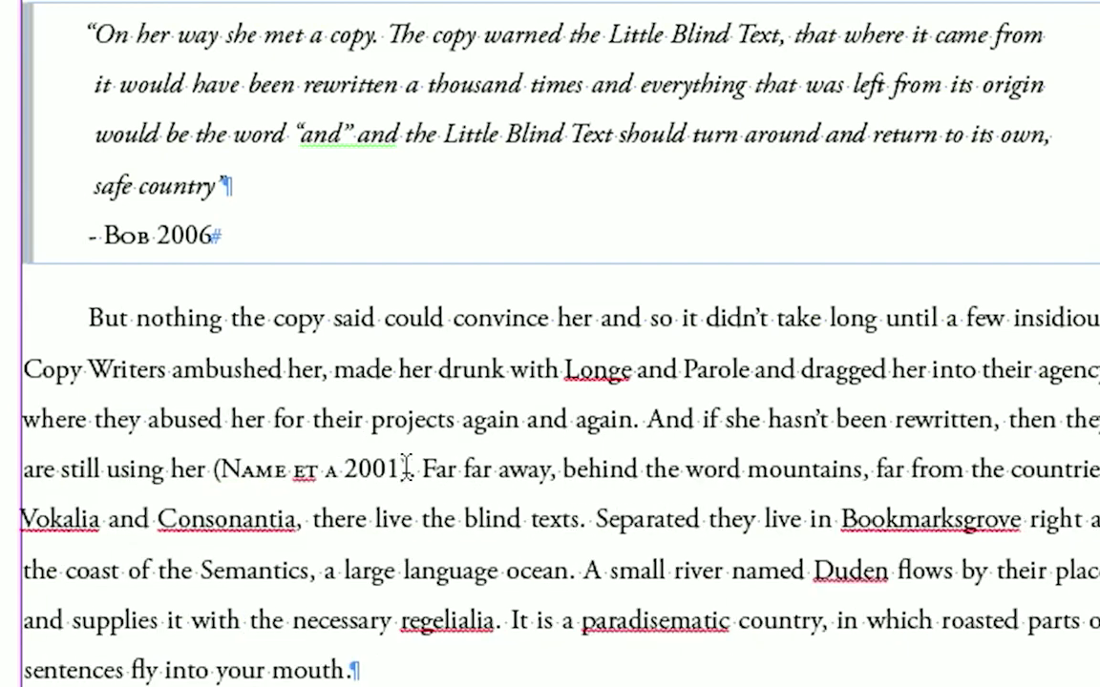
type("l.")
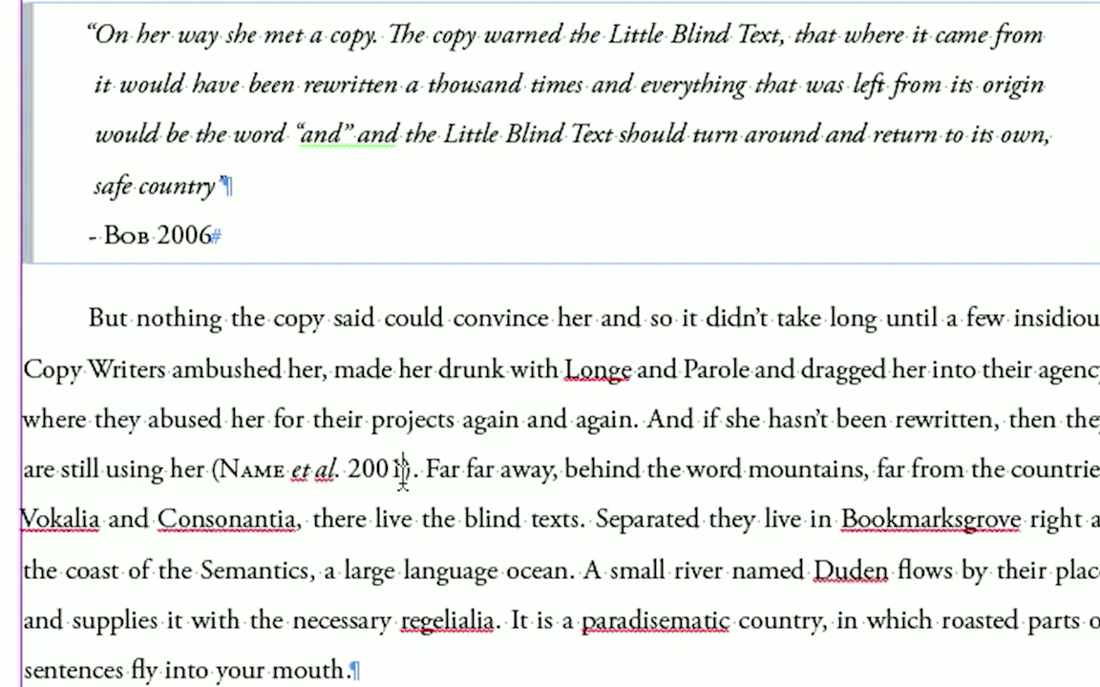
type(",")
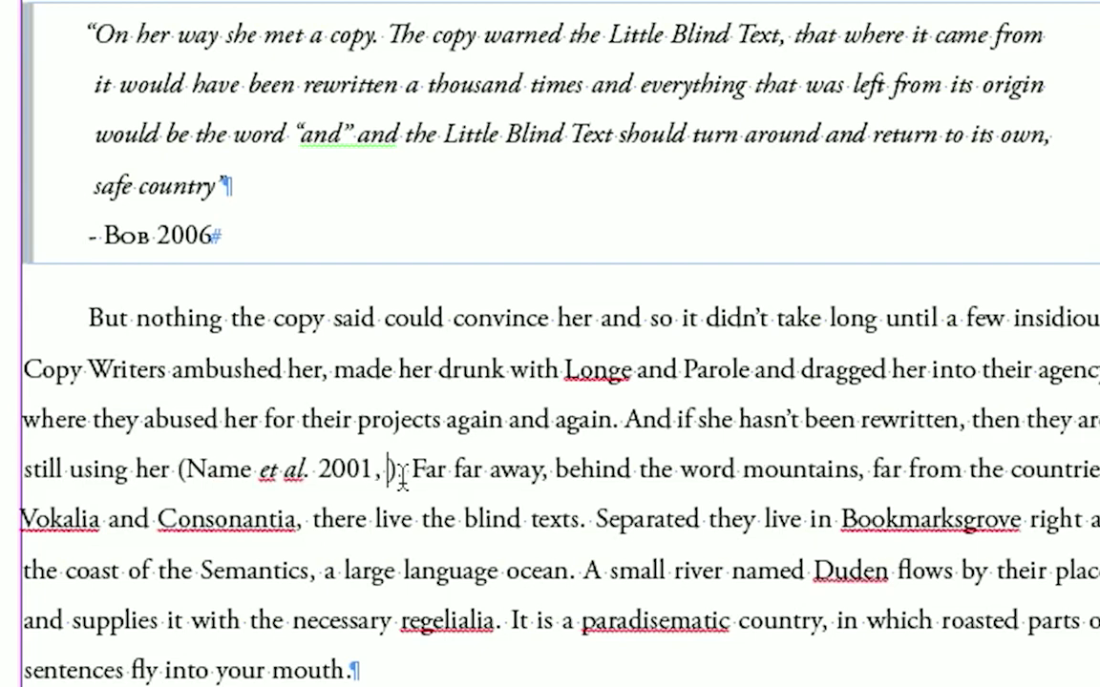
type(" Name")
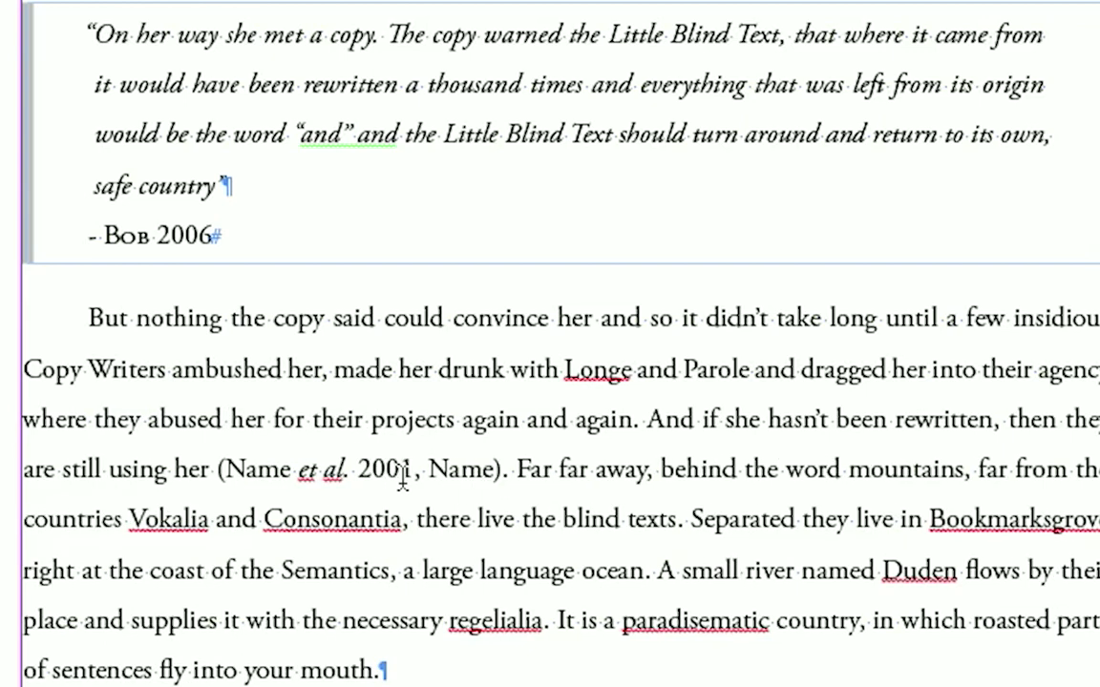
type(" 2003")
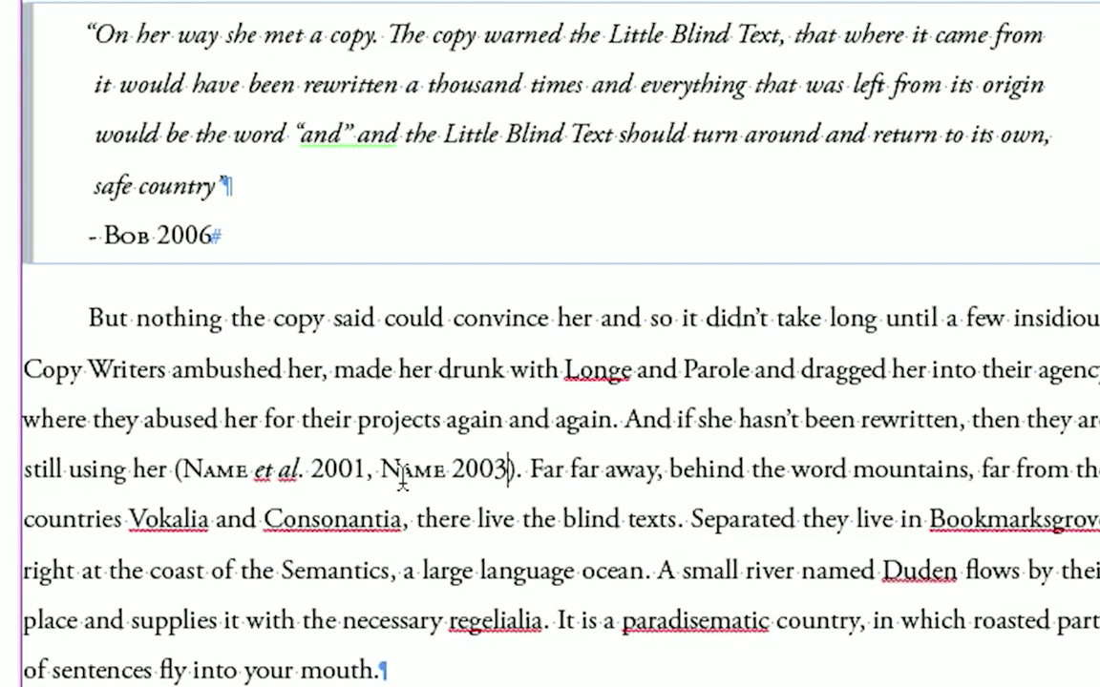